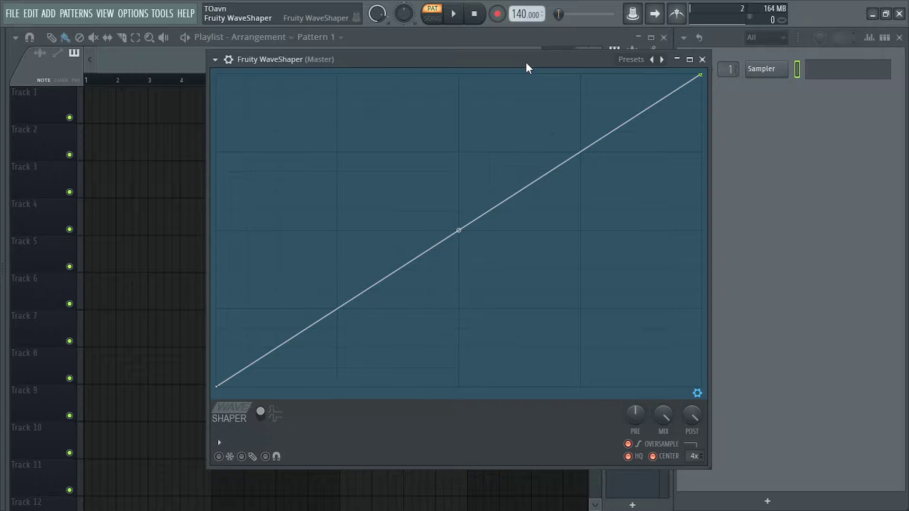
Add three points to the Fruity WaveShaper curve and shift the middle one down toward the graph's centre.
mouse_move(527, 63)
left_mouse_down()
mouse_move(537, 57)
mouse_move(529, 67)
left_mouse_up()
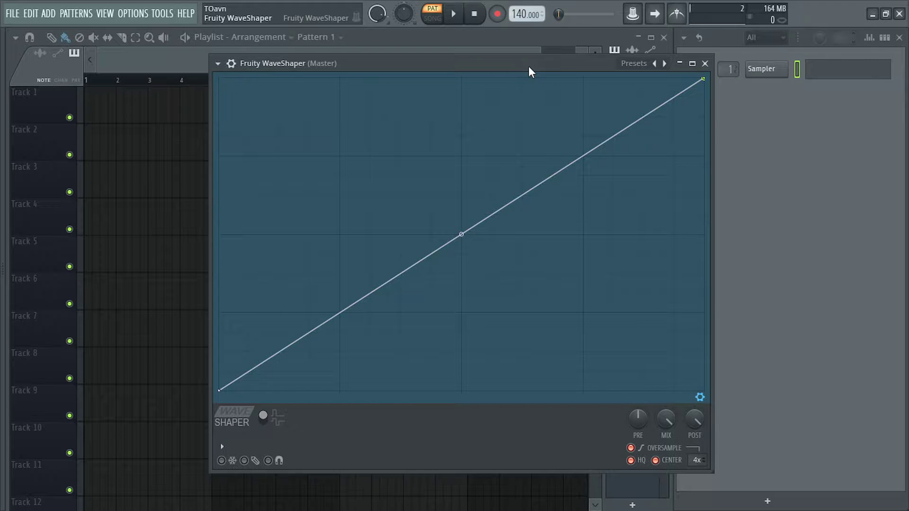
right_click(341, 312)
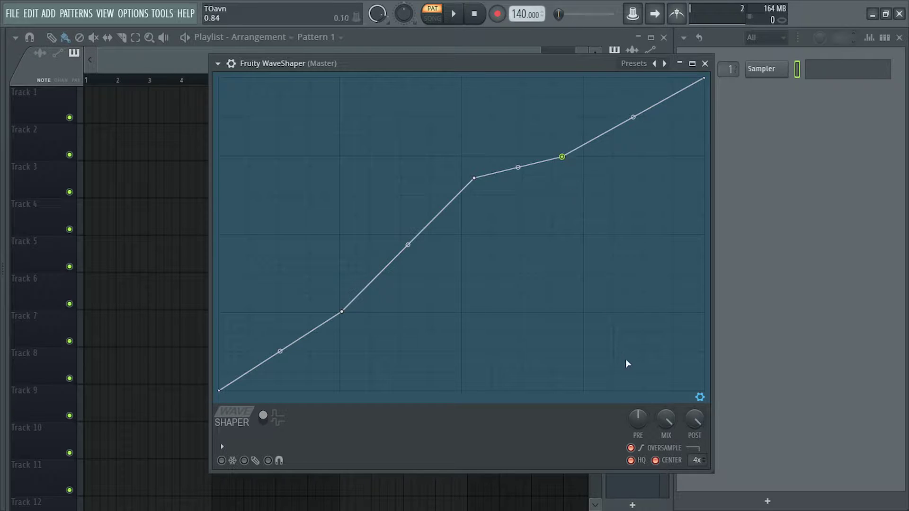
left_click_drag(635, 365, 319, 114)
left_click(570, 269)
left_click_drag(477, 178, 457, 204)
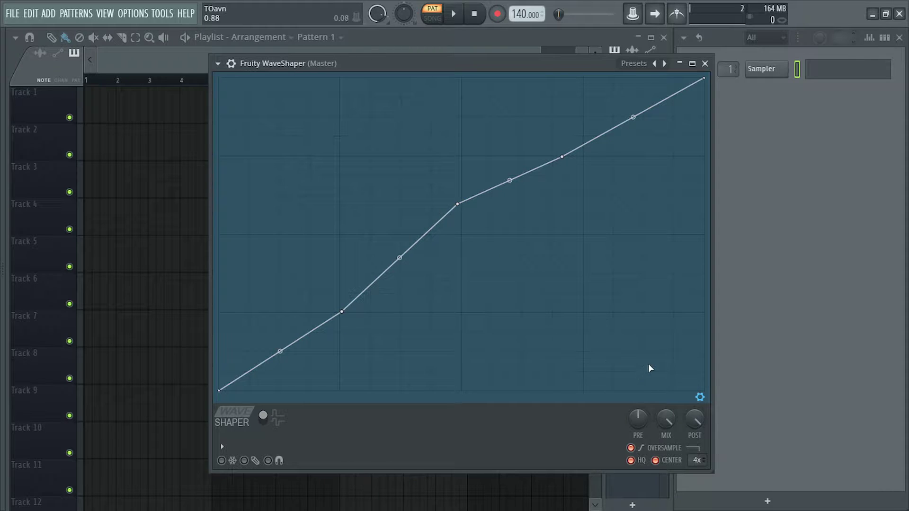
Select the curve's three inner points, bend their segments together into downward curves at 49.50% tension, and close the WaveShaper.
left_click_drag(649, 365, 307, 109)
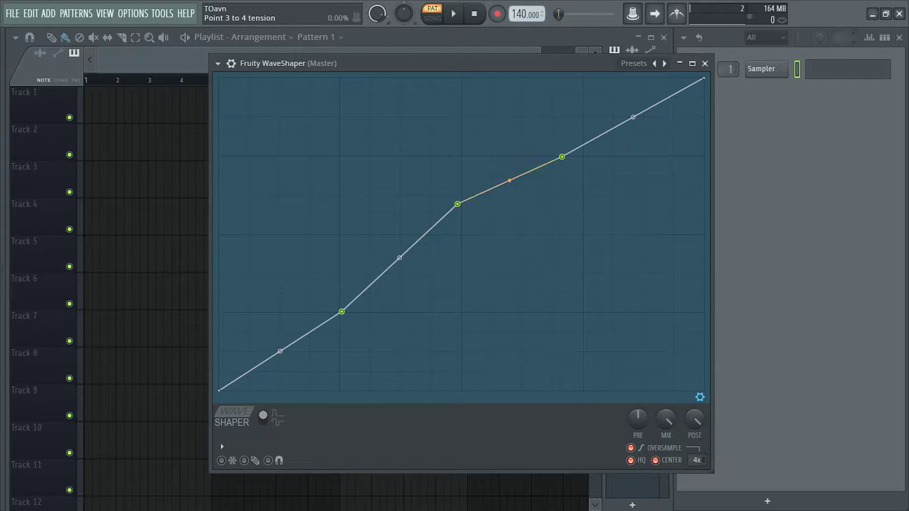
mouse_move(515, 179)
left_mouse_down()
mouse_move(514, 142)
mouse_move(514, 196)
mouse_move(514, 162)
left_mouse_up()
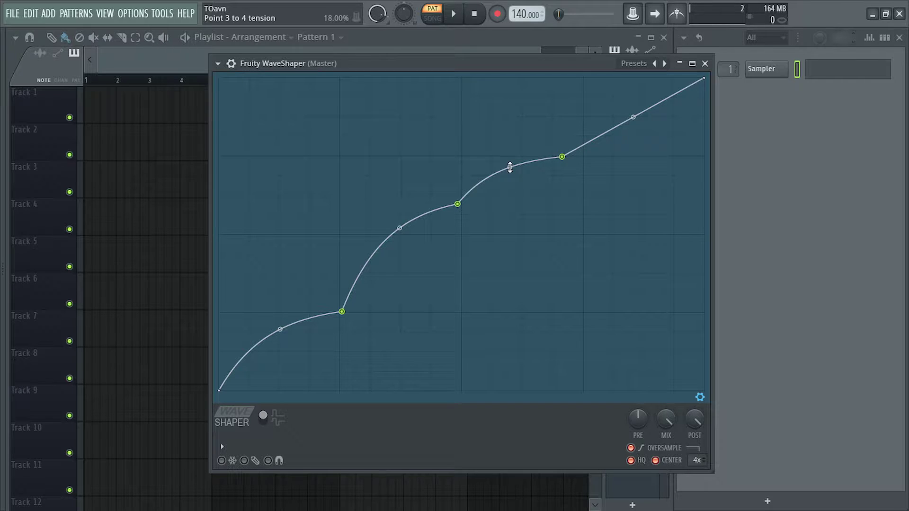
left_click_drag(510, 167, 509, 202)
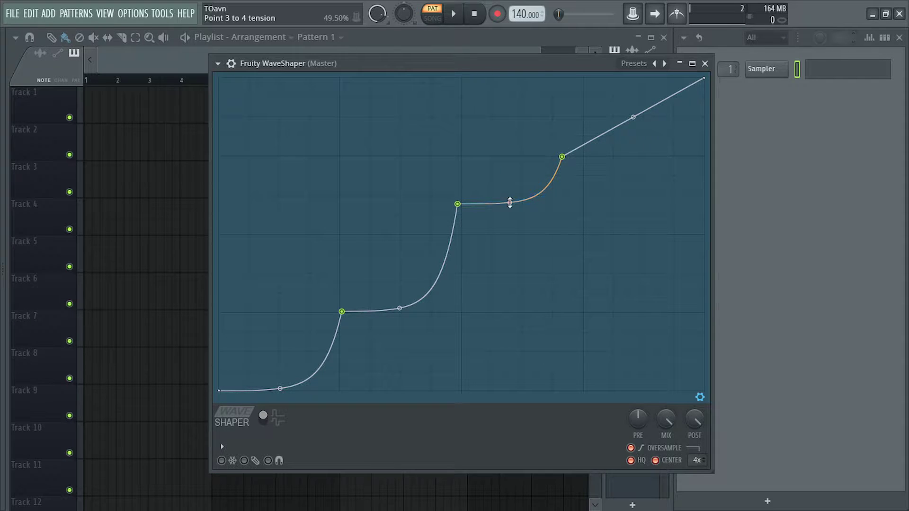
left_click(705, 64)
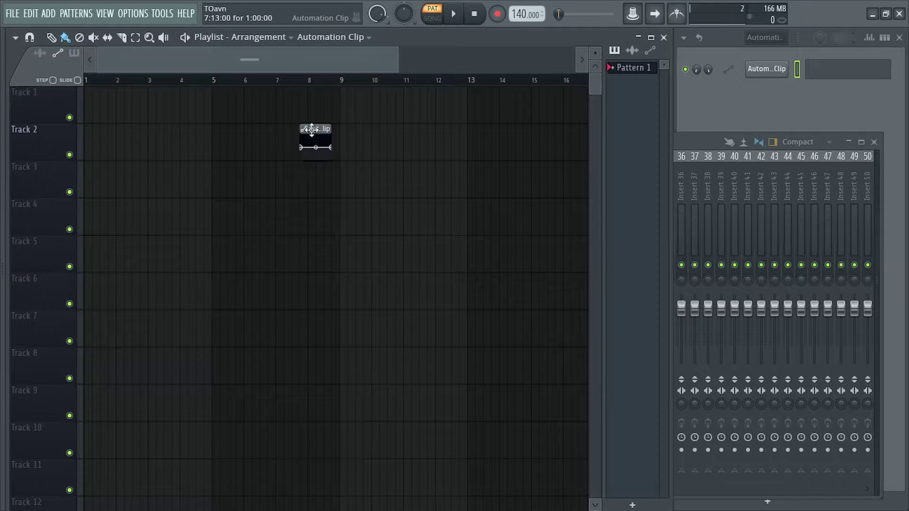
Move the automation clip on Track 2 to near bar 1 and open it in an enlarged automation editor.
left_click_drag(314, 138, 133, 137)
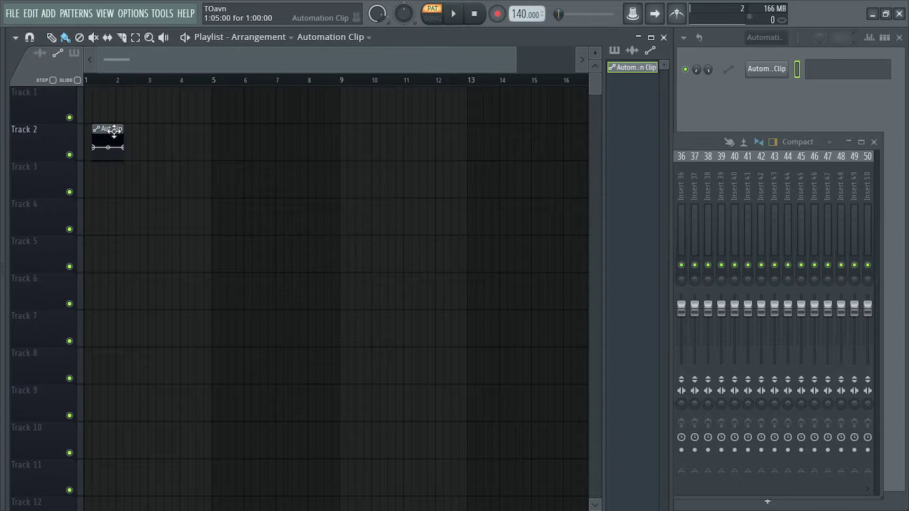
double_click(114, 133)
left_click_drag(276, 136, 340, 109)
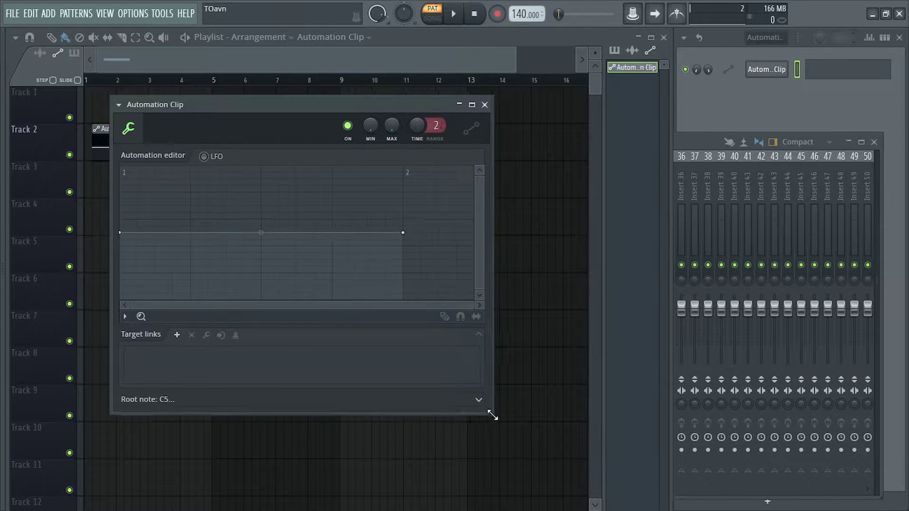
left_click_drag(487, 413, 736, 484)
Add alternating low and high points to the automation clip to form a zigzag within bar 1.
left_click(268, 341)
left_click(325, 217)
left_click(458, 318)
left_click(501, 206)
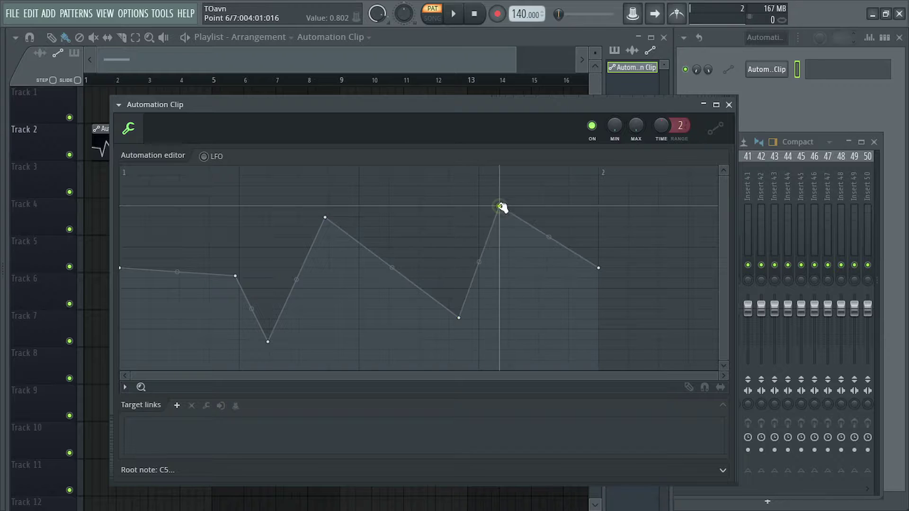
scroll(625, 377, "down", 3)
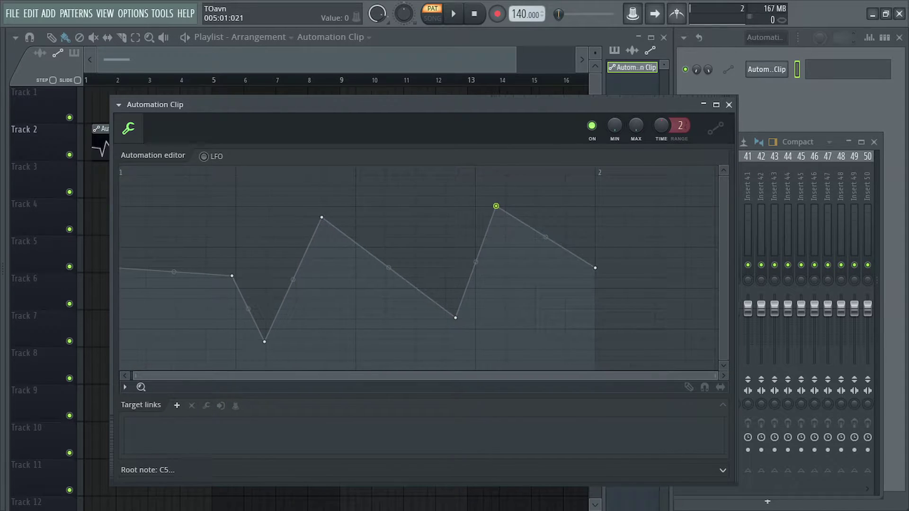
Extend the automation clip's end to bar 3 and add three more zigzag points after bar 2.
left_click_drag(311, 268, 500, 268)
left_click(355, 275)
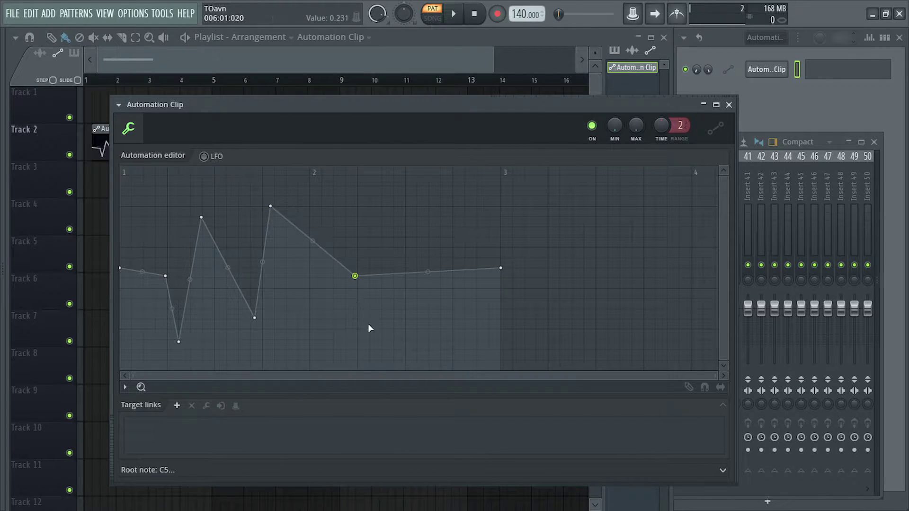
left_click(385, 346)
left_click(410, 219)
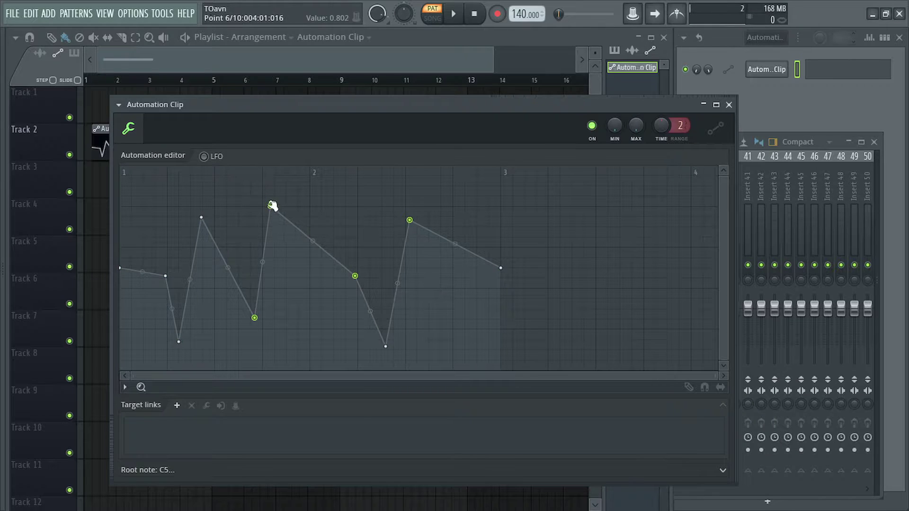
Reposition groups of selected points and single points along the automation envelope, and close the clip editor.
mouse_move(272, 205)
left_mouse_down()
mouse_move(300, 265)
mouse_move(282, 195)
left_mouse_up()
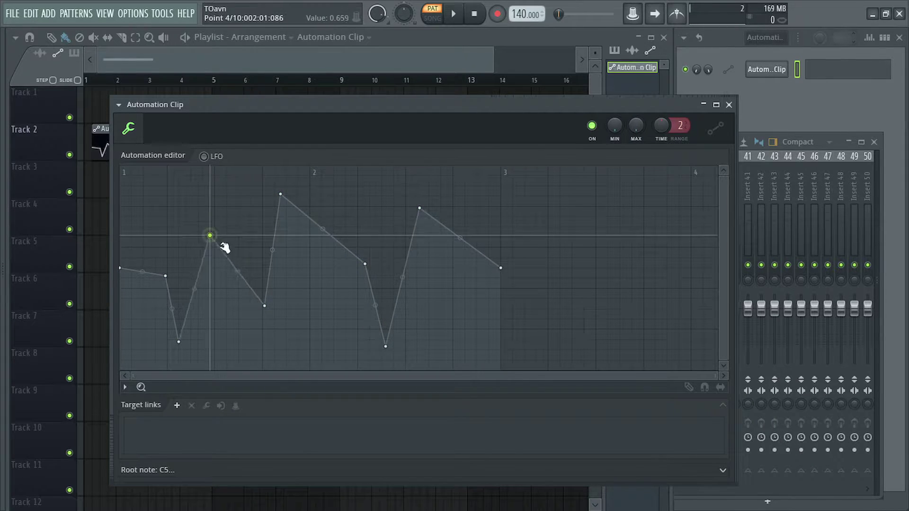
left_click_drag(224, 247, 250, 242)
left_click_drag(333, 234, 428, 365)
mouse_move(419, 209)
left_mouse_down()
mouse_move(473, 239)
mouse_move(392, 238)
mouse_move(391, 199)
mouse_move(422, 196)
left_mouse_up()
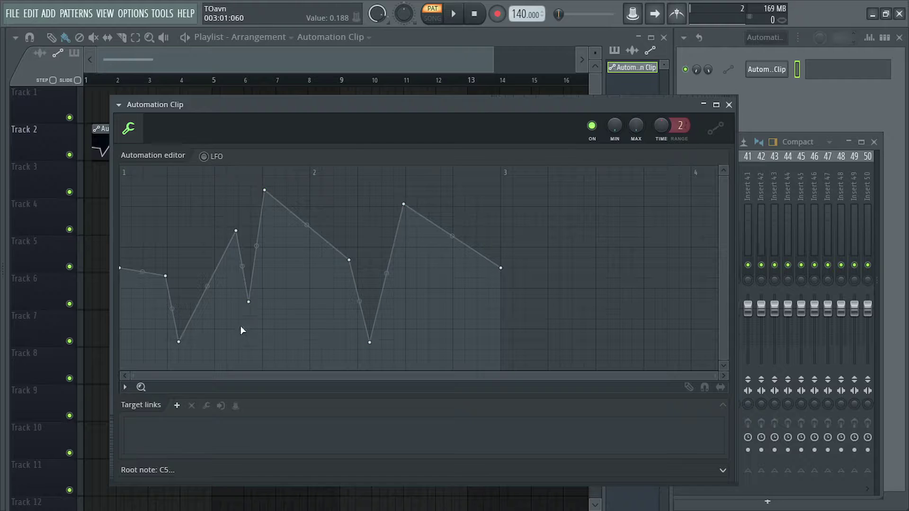
left_click_drag(253, 303, 295, 272)
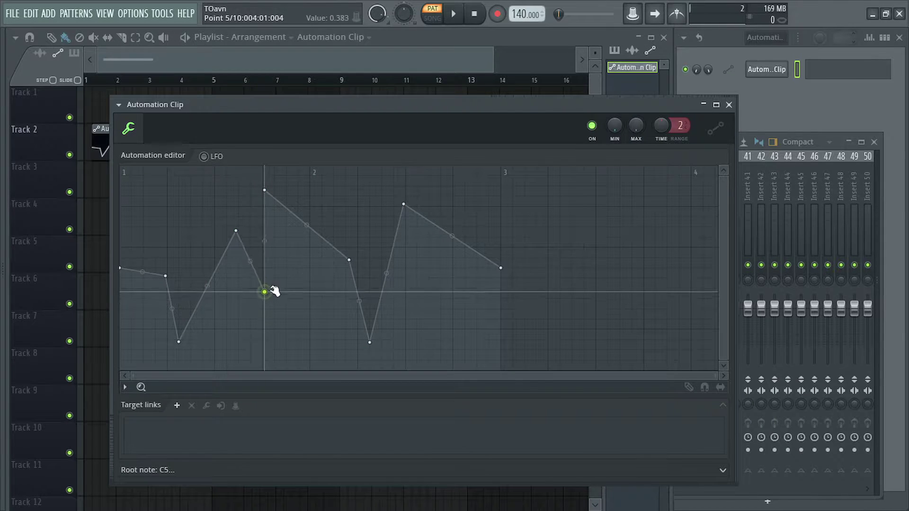
left_click(729, 105)
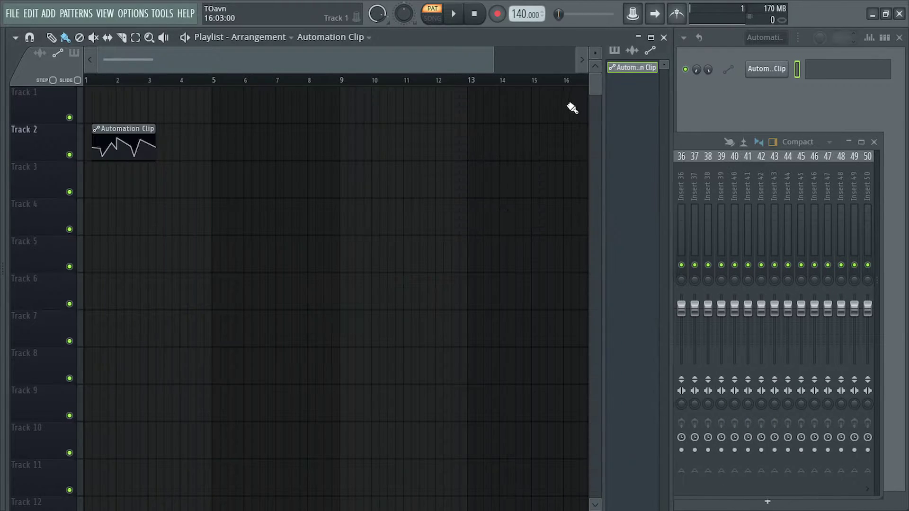
Load Vocodex into Slot 5 of the mixer's Master track and move its window clear for editing.
left_click(699, 141)
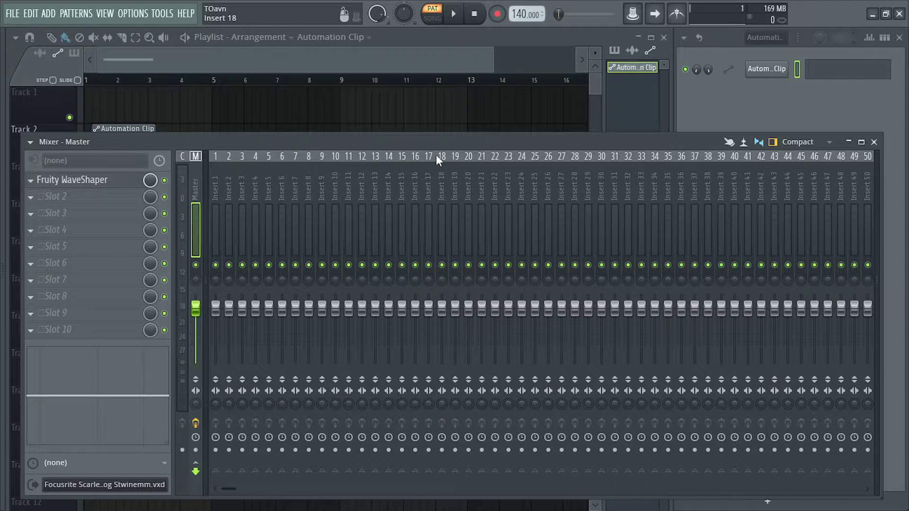
left_click(118, 253)
type("voco")
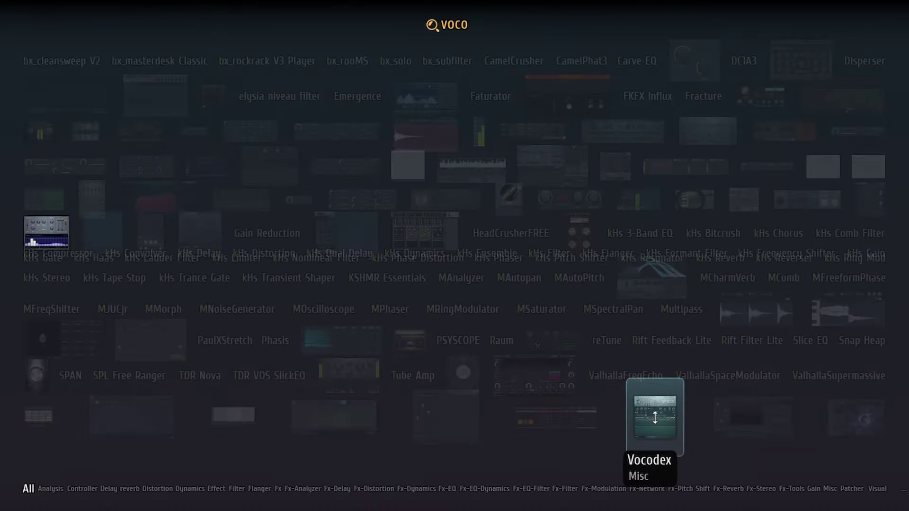
key("Return")
left_click_drag(344, 201, 438, 64)
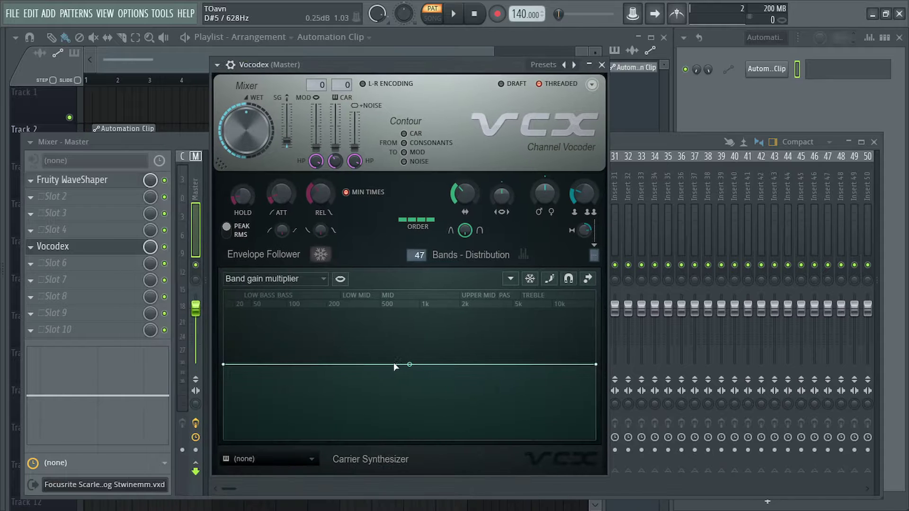
Shape Vocodex's band gain multiplier curve with added points and a deep mid-frequency dip, select its points, and close the plugin.
left_click_drag(479, 364, 483, 384)
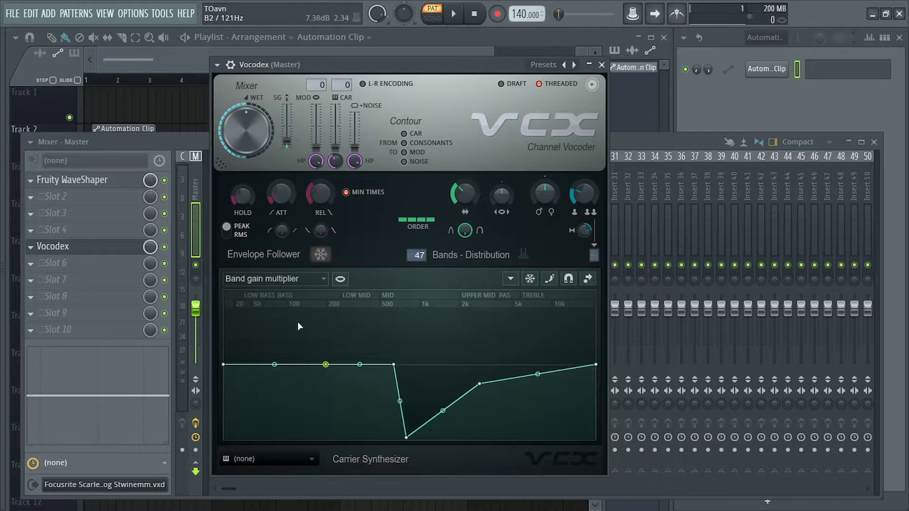
left_click_drag(297, 322, 552, 446)
left_click(601, 65)
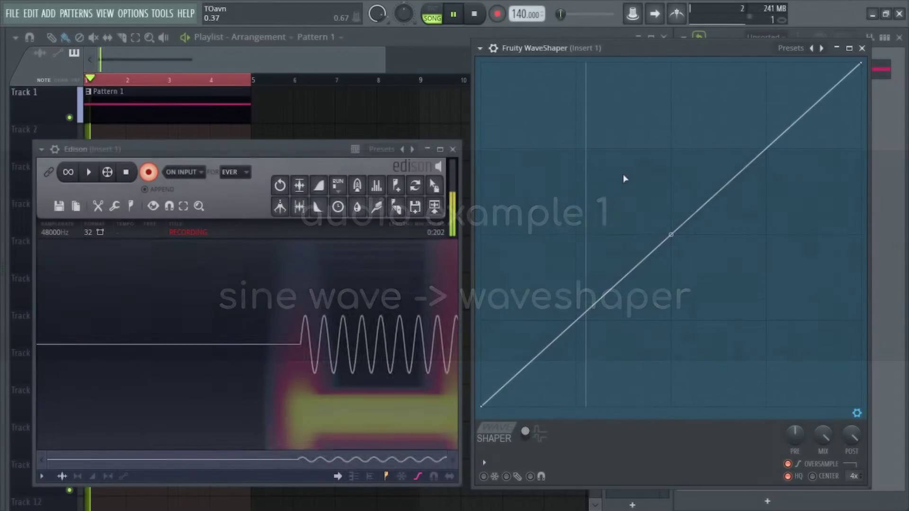
Add eleven points across the Insert 1 WaveShaper curve to form an irregular zigzag of peaks and dips.
right_click(630, 296)
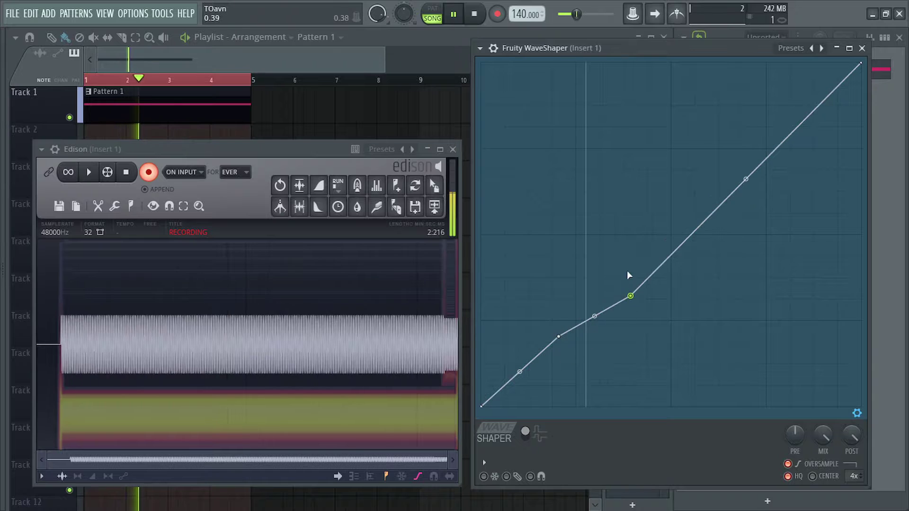
right_click(626, 206)
right_click(731, 291)
right_click(718, 161)
right_click(552, 369)
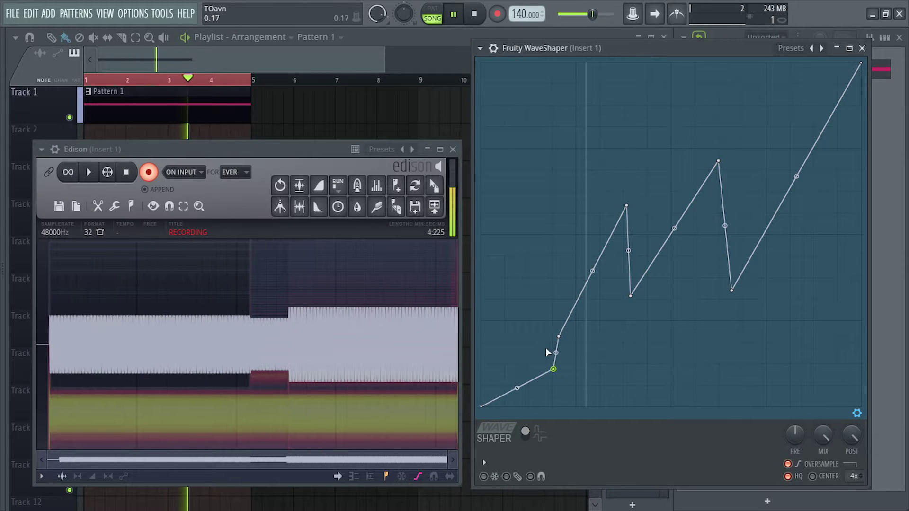
right_click(531, 285)
right_click(611, 219)
right_click(609, 161)
right_click(771, 103)
right_click(828, 193)
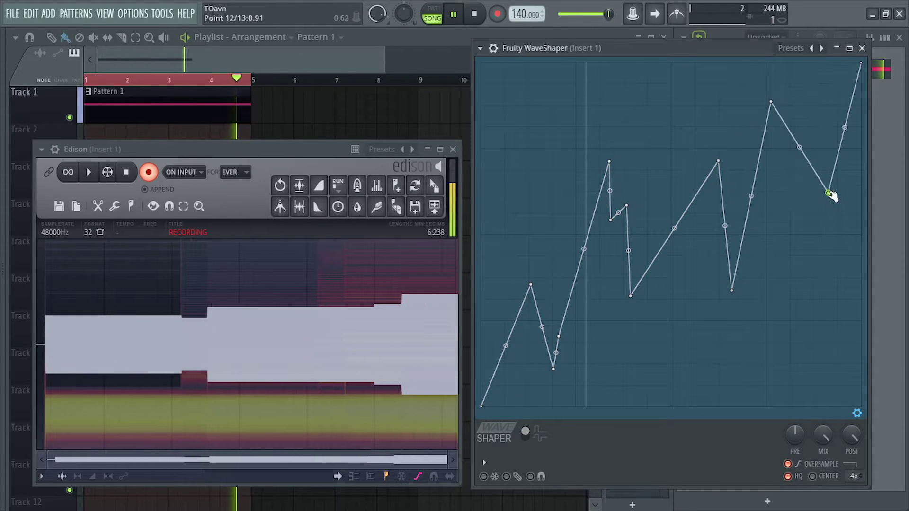
Select all points of the WaveShaper curve, bend every segment together to 37.00% tension, and clear the selection.
key("ctrl+a")
left_click_drag(752, 197, 751, 276)
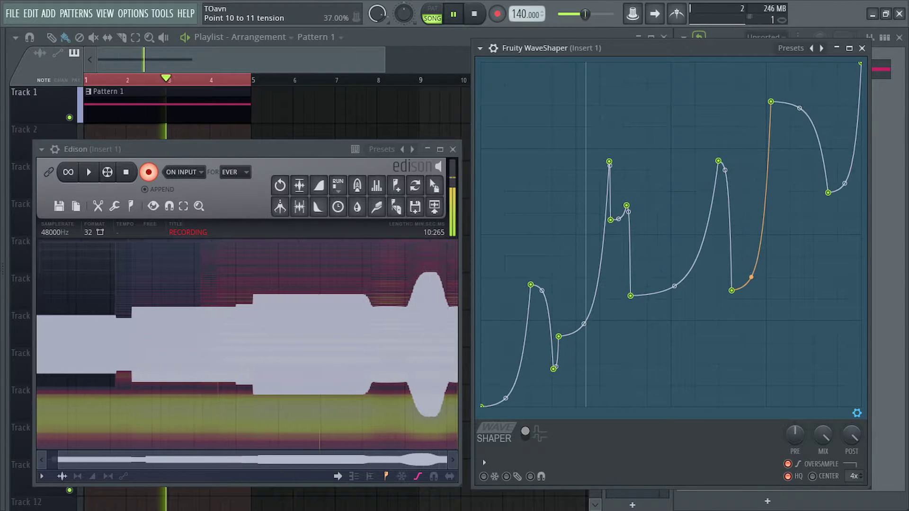
left_click(675, 368)
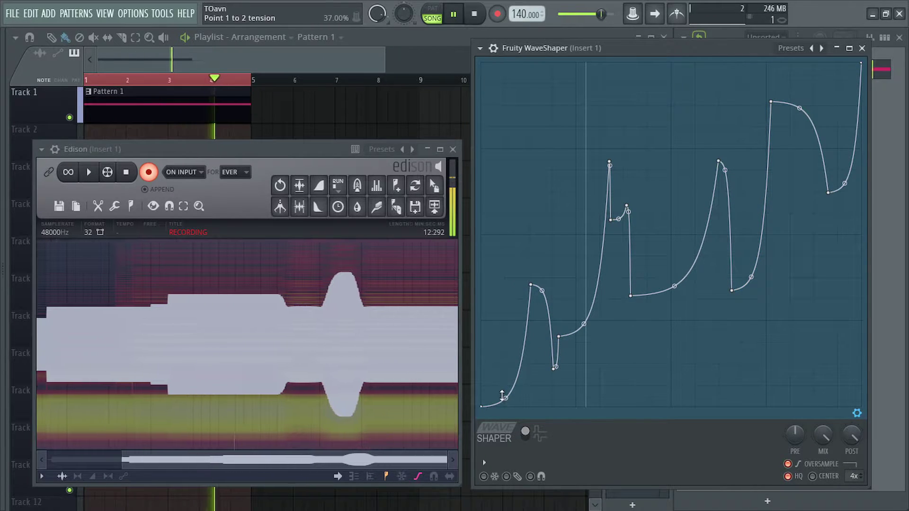
Raise the curve's start point and shift the first peak and the small central peak slightly down and to the left.
left_click_drag(483, 406, 483, 381)
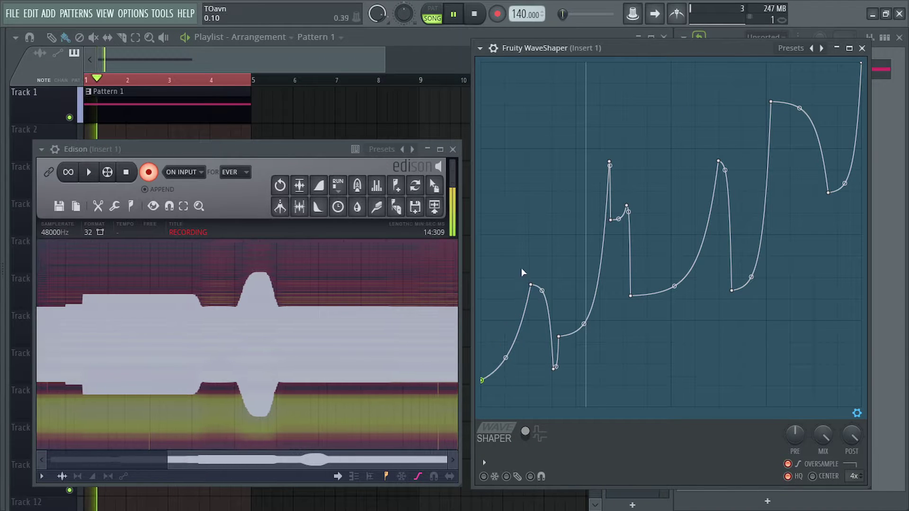
left_click_drag(631, 235, 631, 232)
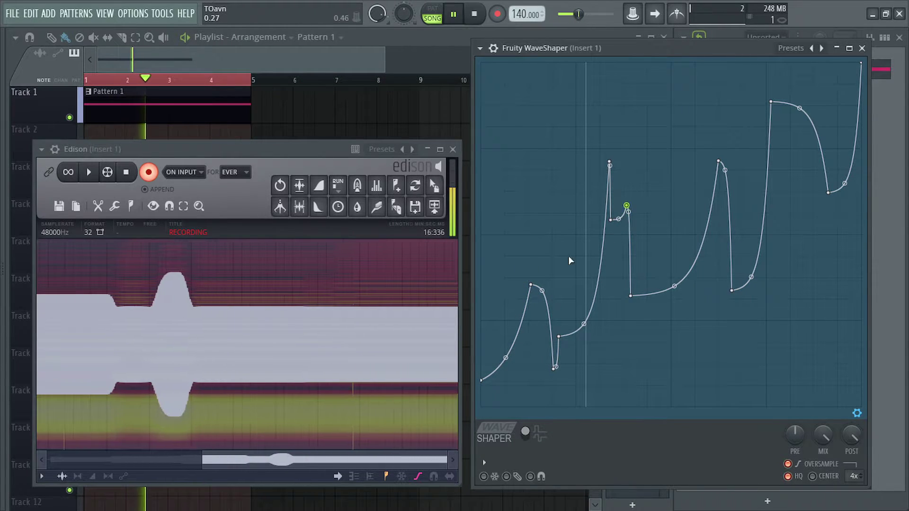
mouse_move(531, 285)
left_mouse_down()
mouse_move(539, 310)
mouse_move(509, 275)
mouse_move(552, 277)
mouse_move(533, 278)
mouse_move(549, 270)
mouse_move(525, 294)
left_mouse_up()
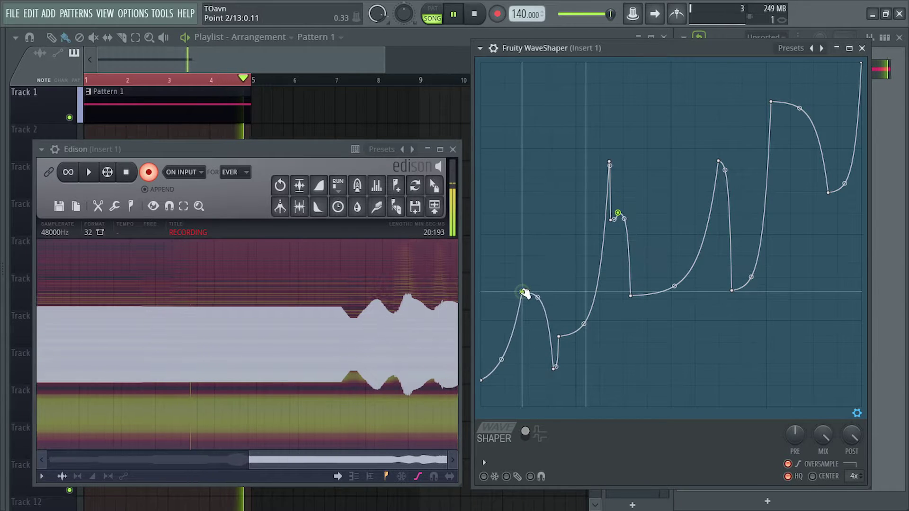
Move the central dip, raise the curve's selected dips together, and bend the segment before the second peak upward into a plateau.
left_click_drag(631, 296, 674, 348)
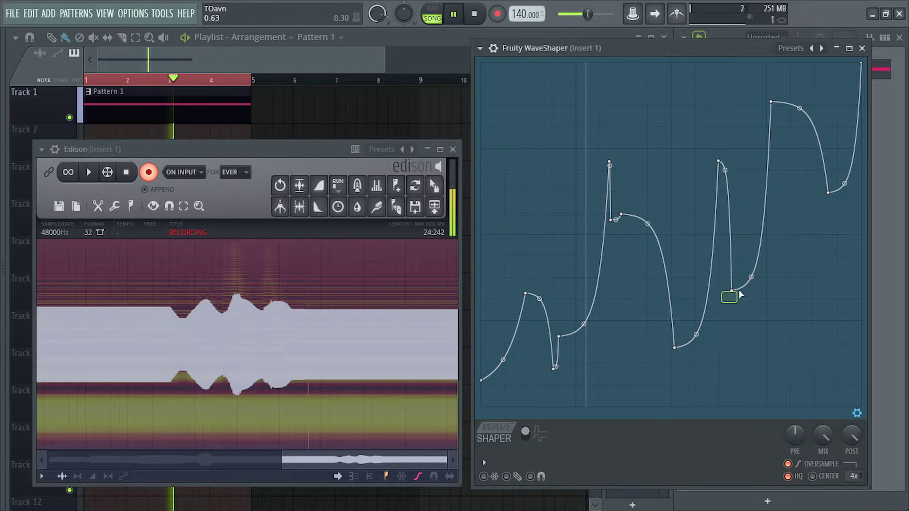
left_click_drag(584, 373, 558, 271)
left_click_drag(581, 209, 582, 162)
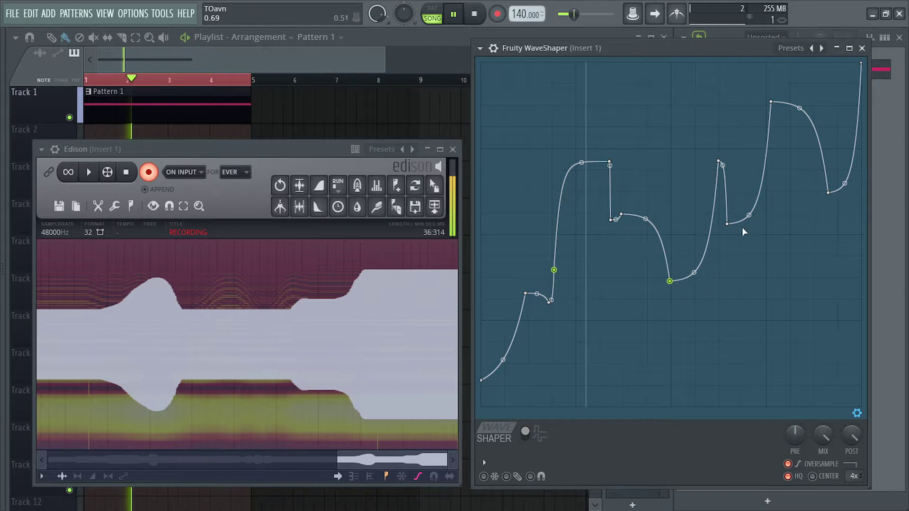
Select the inner dips with the peak between them and shift them down together, and reposition the first peak and neighbouring segment.
left_click(669, 282, "ctrl")
left_click(727, 224, "ctrl")
left_click(719, 161, "ctrl")
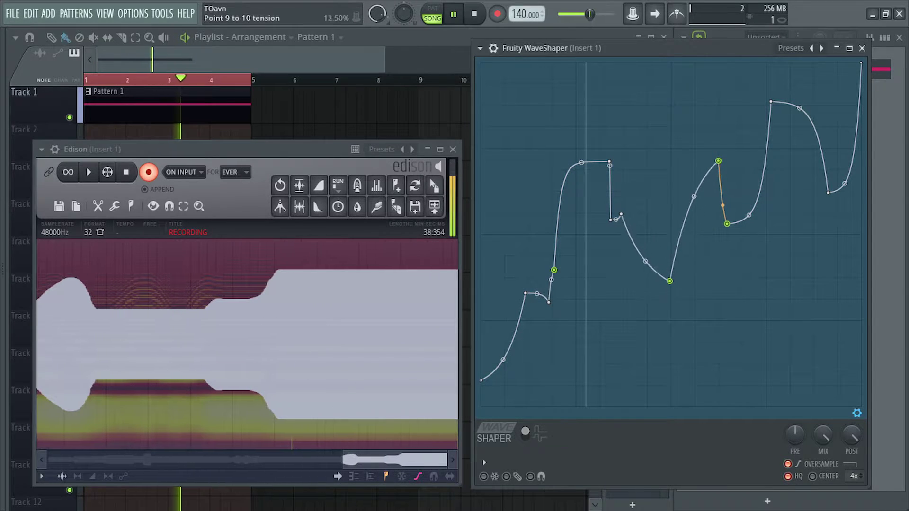
left_click_drag(726, 224, 745, 334)
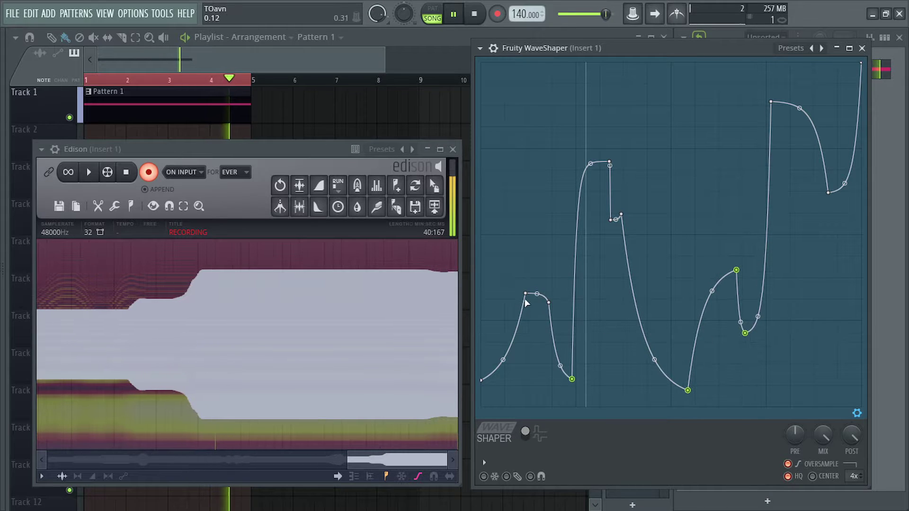
mouse_move(525, 294)
left_mouse_down()
mouse_move(538, 265)
mouse_move(528, 332)
left_mouse_up()
mouse_move(592, 120)
left_mouse_down()
mouse_move(613, 151)
mouse_move(609, 165)
mouse_move(653, 189)
mouse_move(655, 141)
mouse_move(578, 91)
mouse_move(540, 111)
mouse_move(570, 192)
mouse_move(625, 284)
mouse_move(589, 367)
mouse_move(525, 300)
mouse_move(583, 205)
mouse_move(571, 148)
mouse_move(623, 251)
mouse_move(611, 248)
mouse_move(744, 126)
mouse_move(898, 198)
mouse_move(753, 353)
mouse_move(720, 359)
mouse_move(589, 247)
left_mouse_up()
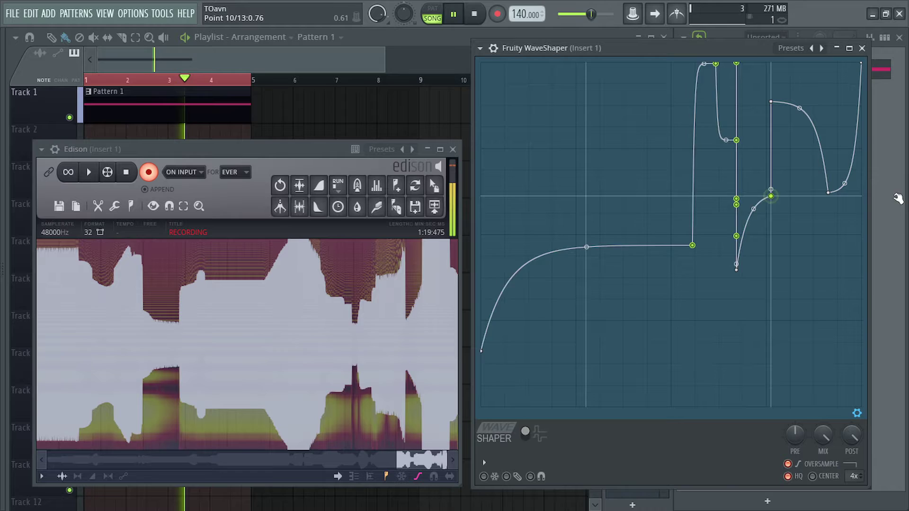
Select a group of points across the middle and later part of the WaveShaper curve and bend their segments together in the opposite direction.
left_click(526, 434)
left_click_drag(808, 288, 725, 180)
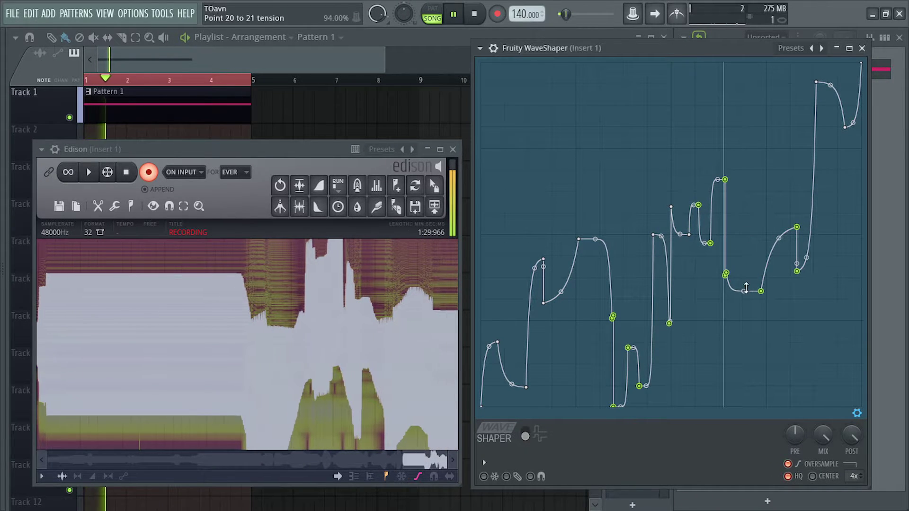
left_click_drag(743, 291, 744, 273)
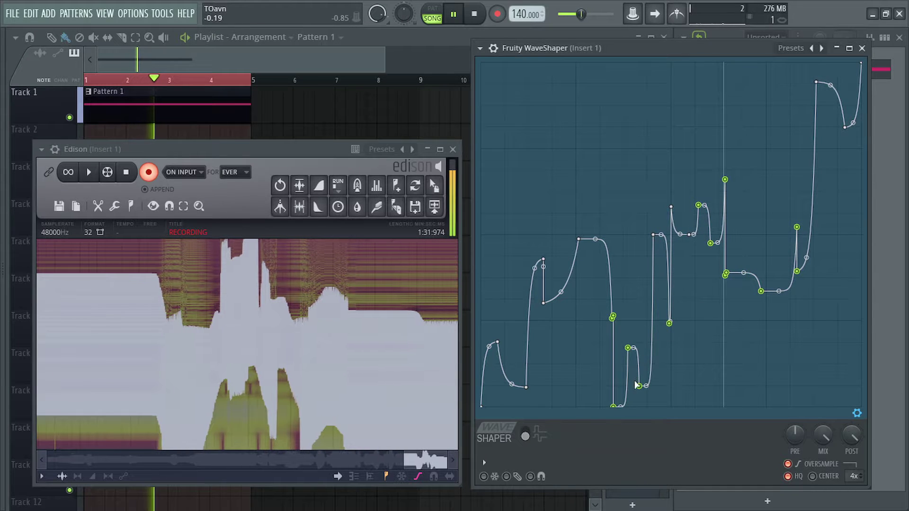
Straighten the selected WaveShaper segments together to about 2.50% tension and shift the selected points together upward and toward the start.
left_click_drag(634, 348, 634, 386)
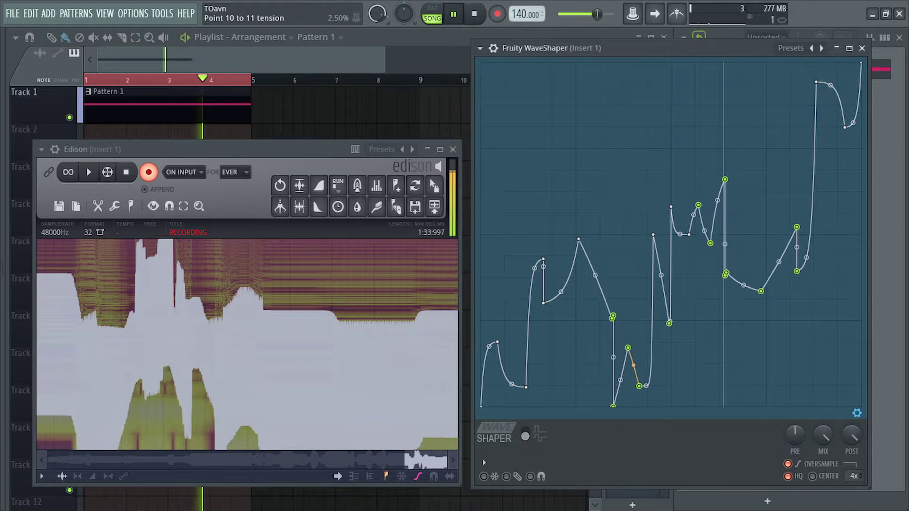
left_click_drag(578, 239, 740, 244)
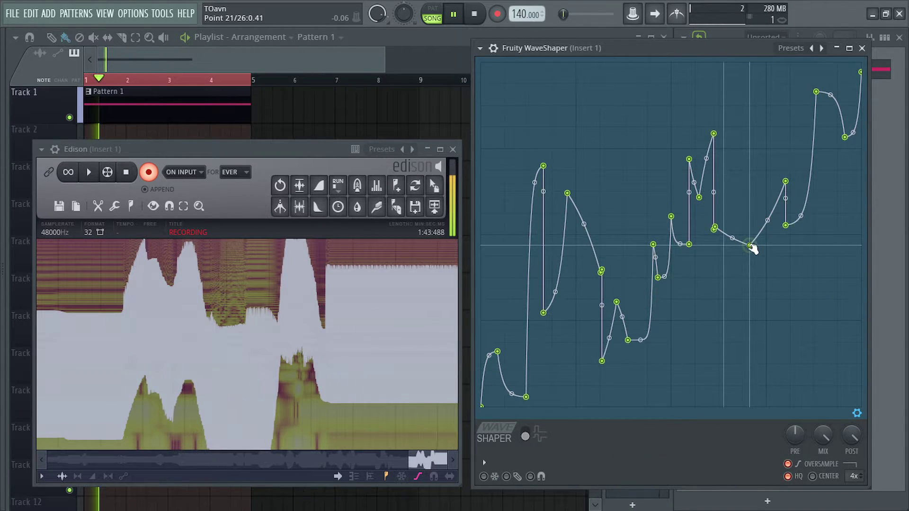
left_click_drag(753, 249, 887, 270)
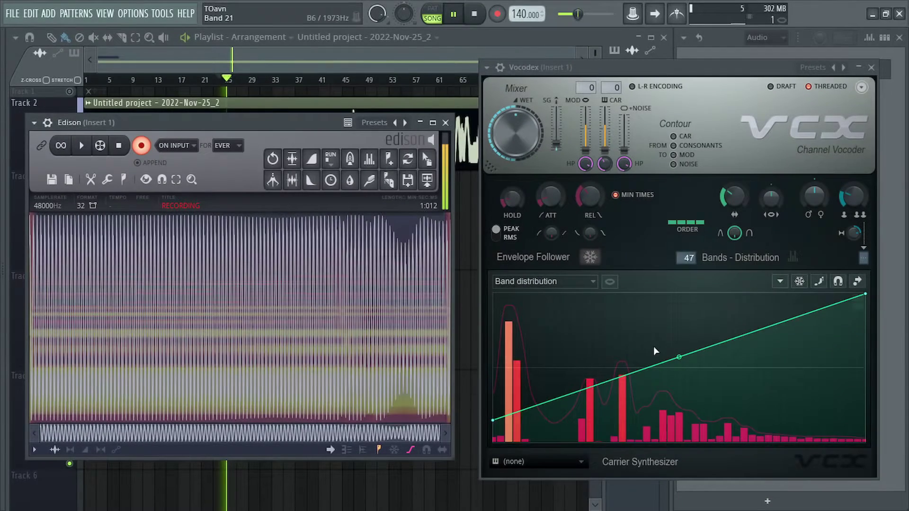
Add three points to Vocodex's band distribution curve, forming an early peak, a dip past the middle and a slight rise after it.
left_click_drag(654, 348, 606, 339)
right_click(690, 369)
left_click_drag(691, 369, 702, 381)
right_click(773, 378)
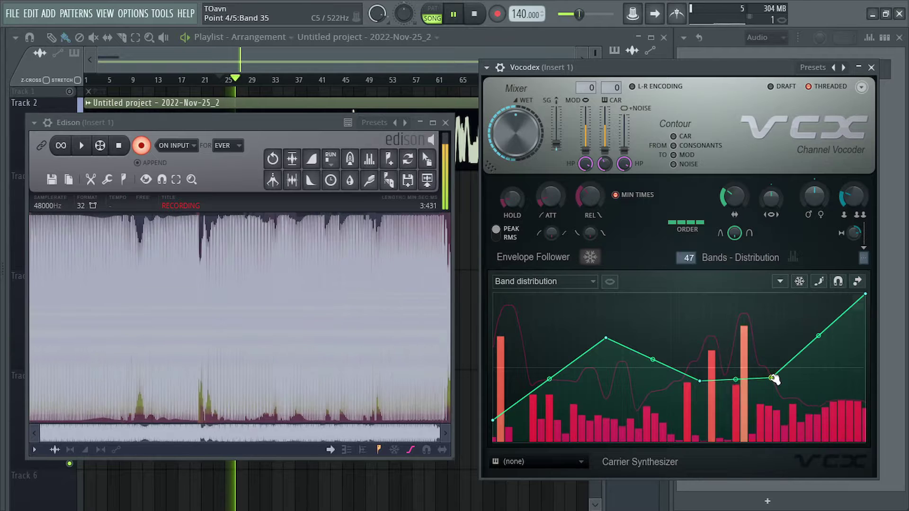
left_click_drag(774, 378, 779, 365)
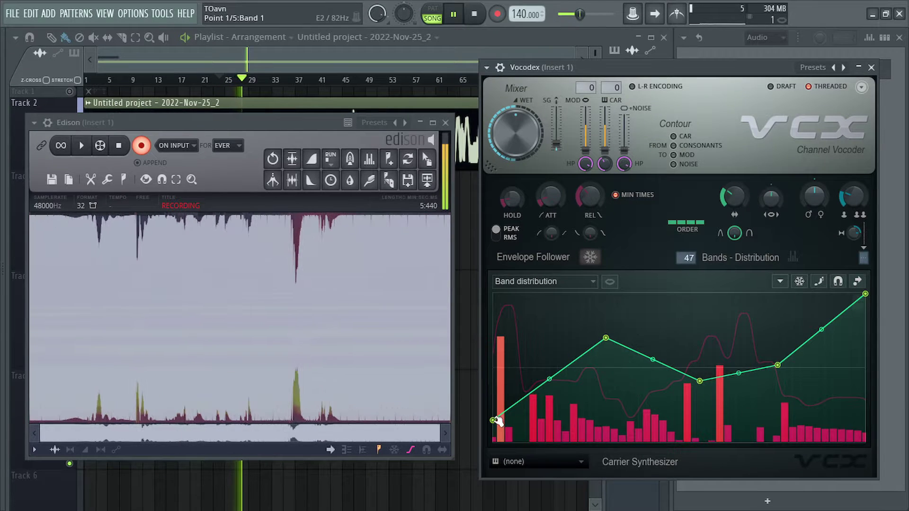
Reshape the band distribution curve by shifting its points and bending every segment together, and raise the modulator pitch shift to +668 cents.
mouse_move(496, 419)
left_mouse_down()
mouse_move(500, 439)
mouse_move(501, 389)
mouse_move(506, 417)
left_mouse_up()
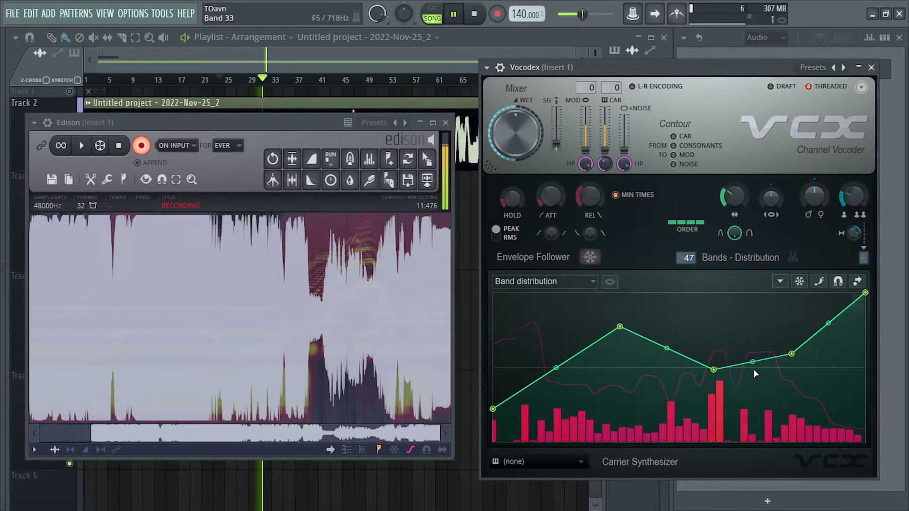
left_click_drag(752, 363, 754, 367)
left_click_drag(815, 196, 814, 175)
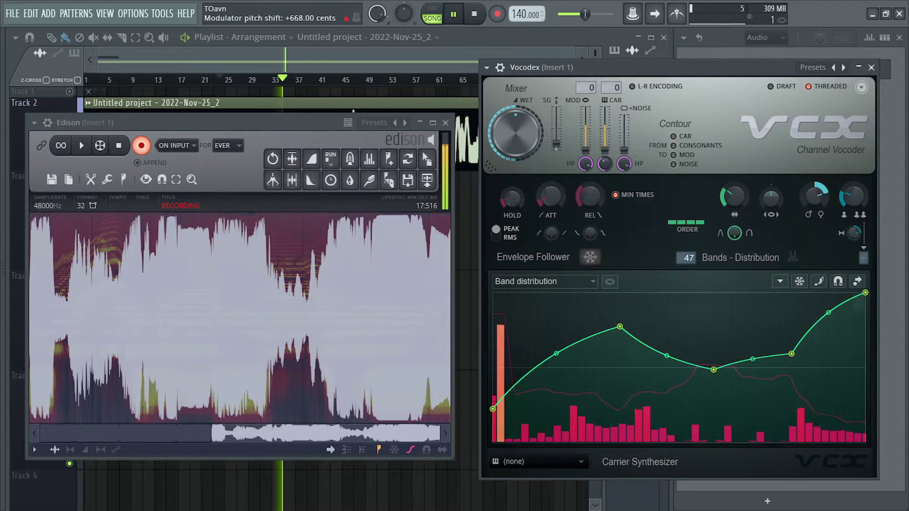
Switch to the band gain multiplier curve and add four points as alternating dips and peaks, ending with a high peak in the upper mids.
left_click(592, 281)
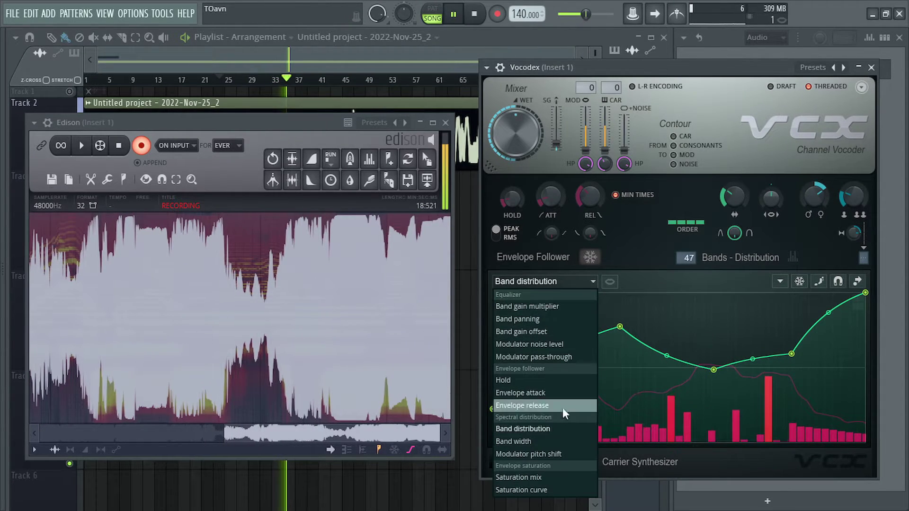
left_click(544, 308)
right_click(631, 385)
right_click(691, 341)
right_click(720, 428)
right_click(756, 365)
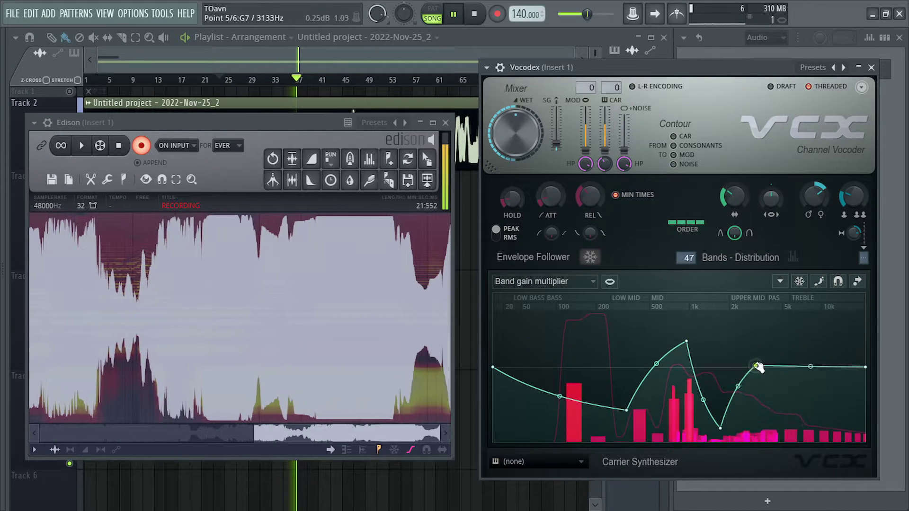
left_click_drag(756, 365, 767, 315)
Add a dip and a peak in the treble of the band gain multiplier curve and shift its inner points together toward lower frequencies.
right_click(796, 417)
right_click(810, 345)
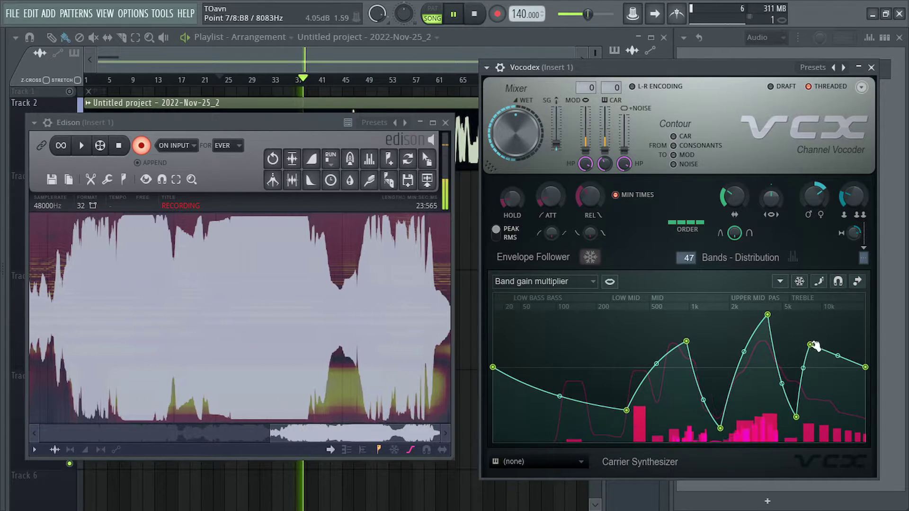
left_click_drag(814, 345, 732, 353)
Switch to the modulator noise level curve, raise its baseline, and add a dip near 333 Hz and a peak near 2 kHz.
left_click(578, 282)
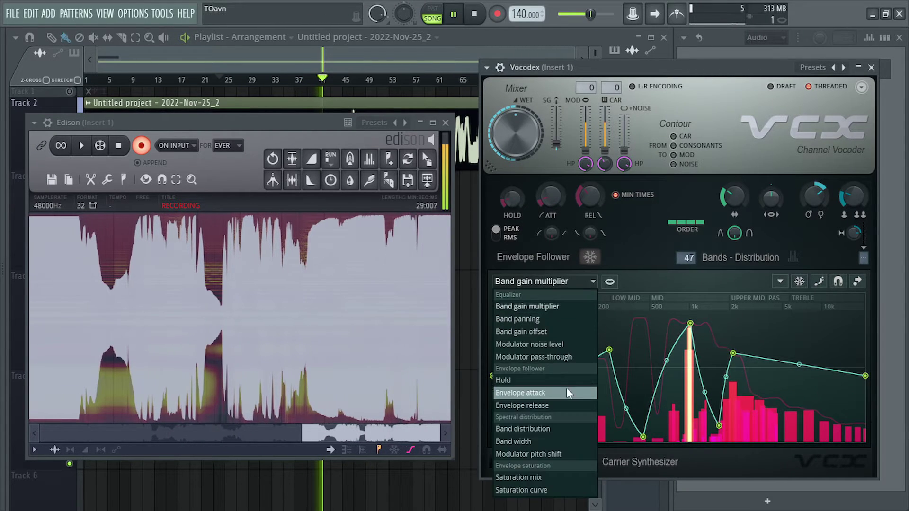
left_click(547, 345)
left_click_drag(497, 443, 496, 339)
right_click(618, 392)
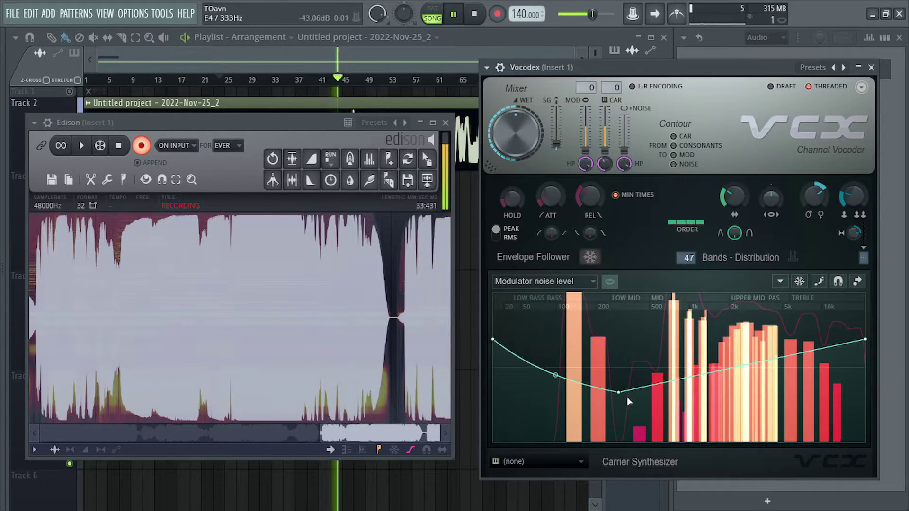
right_click(676, 381)
left_click_drag(675, 381, 729, 322)
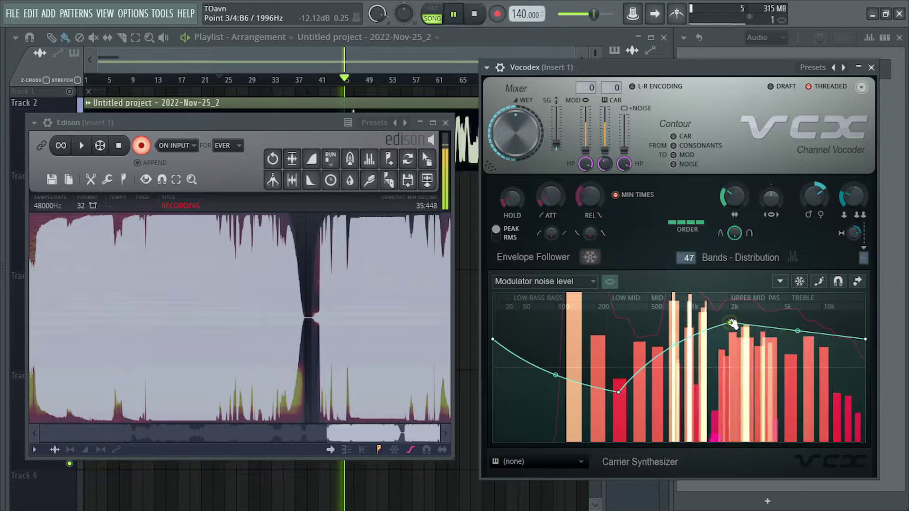
Raise the band width slightly and move the inner points of the band distribution curve down and toward the start.
mouse_move(733, 197)
left_mouse_down()
mouse_move(734, 163)
mouse_move(733, 189)
left_mouse_up()
left_click(559, 281)
left_click(530, 428)
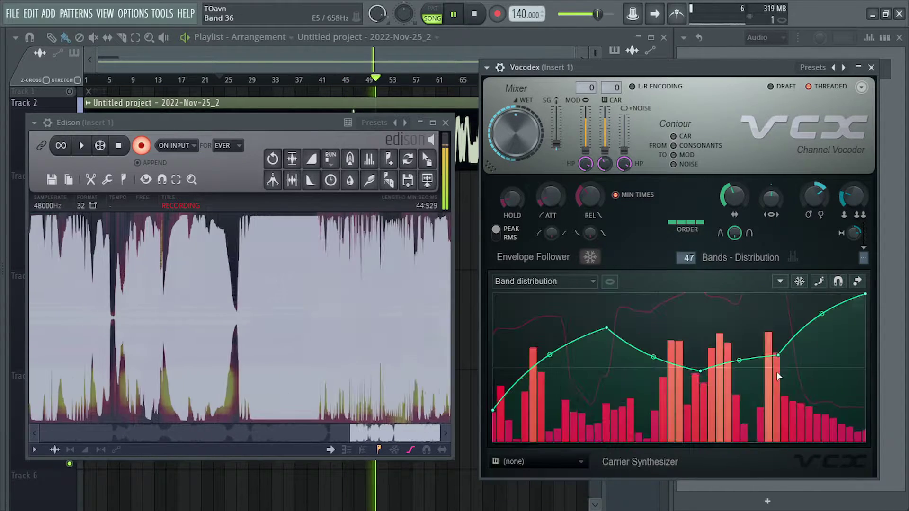
left_click_drag(780, 356, 764, 365)
left_click_drag(700, 371, 695, 389)
Reduce the band width and move the fourth point of the band distribution curve toward the start.
right_click(729, 192)
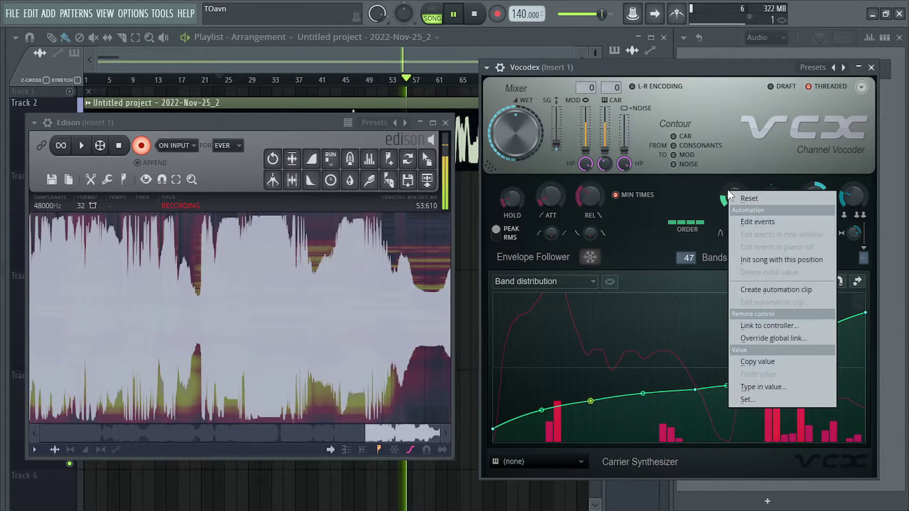
left_click_drag(725, 197, 725, 235)
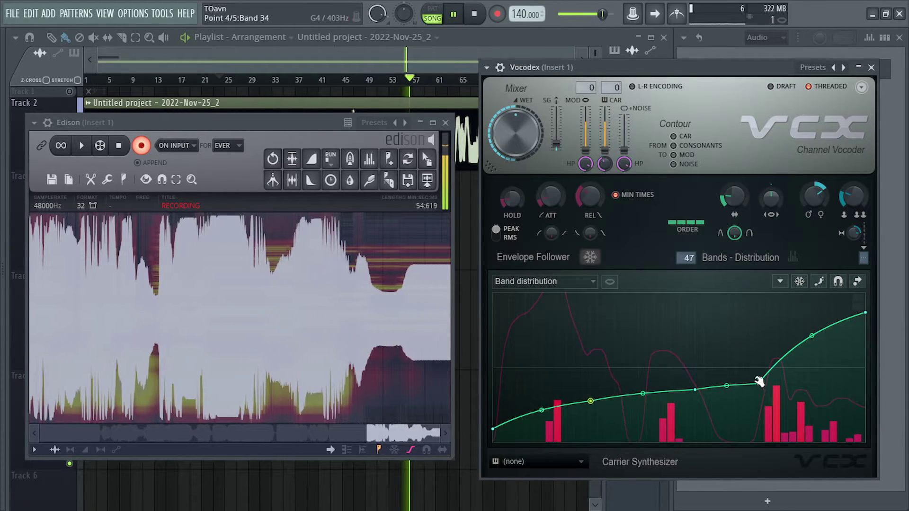
left_click_drag(760, 383, 650, 375)
Lower the peak near 2 kHz on the modulator noise level curve.
left_click(592, 281)
left_click(521, 340)
left_click_drag(730, 328, 727, 408)
left_click(592, 281)
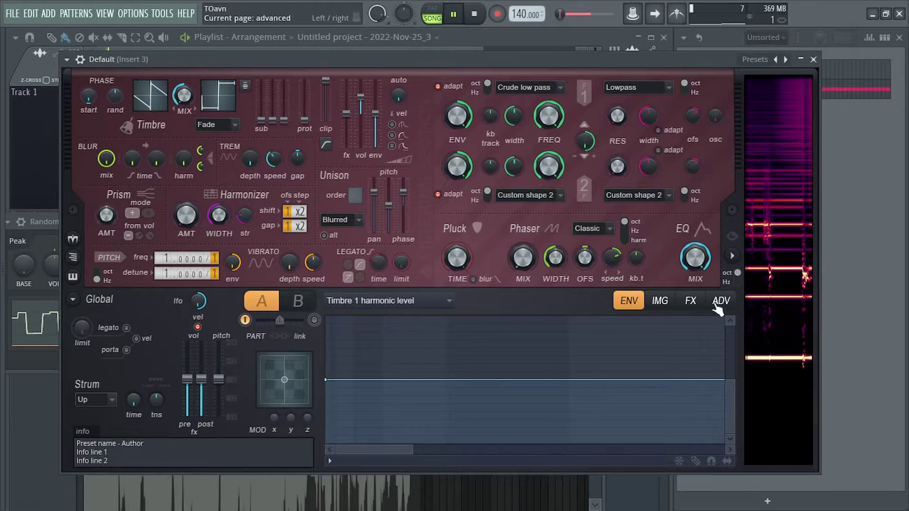
In Harmor, link part A's image time offset to the Randomness - LFO internal controller.
left_click(657, 305)
right_click(628, 357)
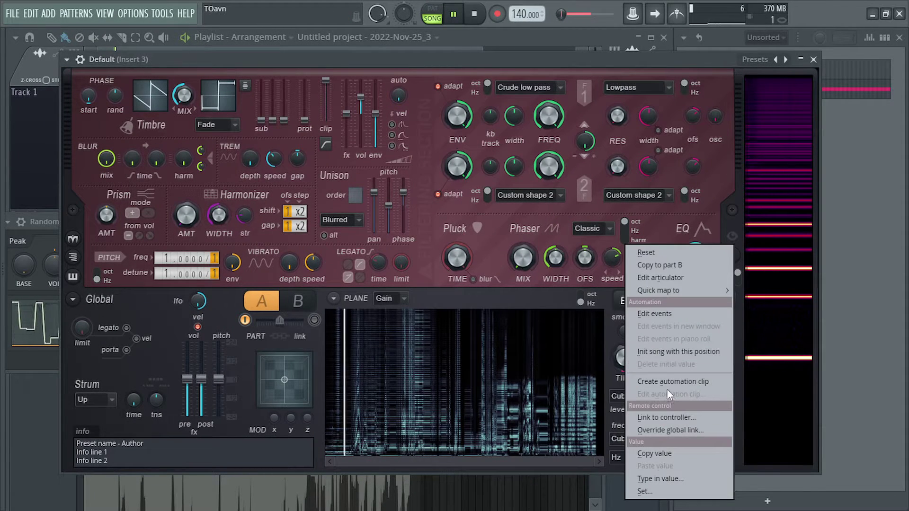
left_click(666, 418)
left_click(509, 242)
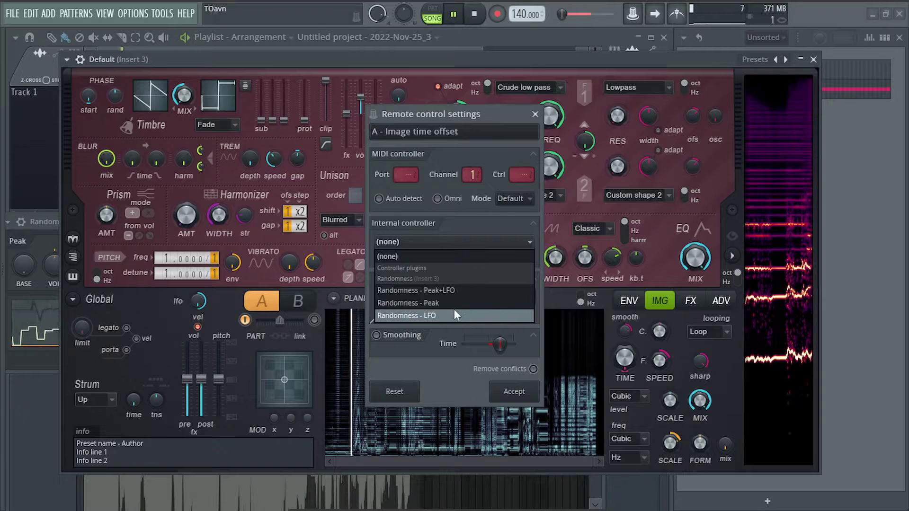
left_click(467, 315)
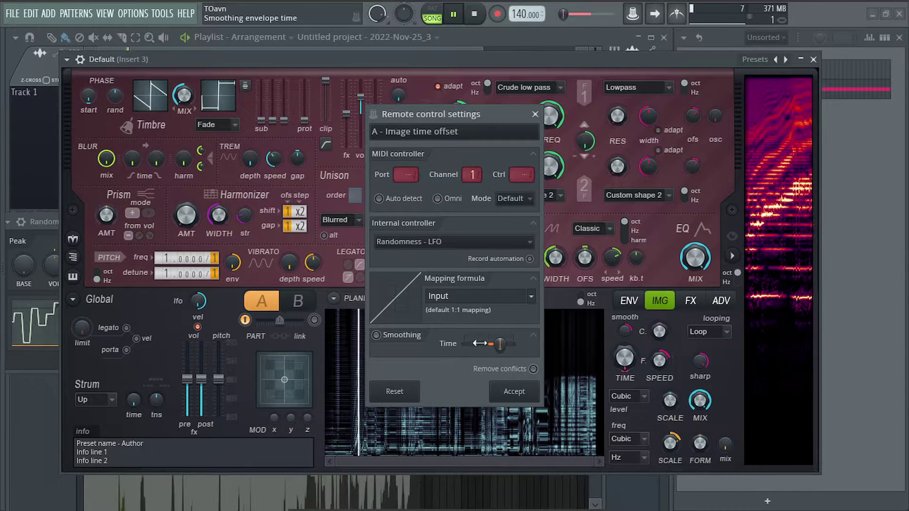
left_click(516, 392)
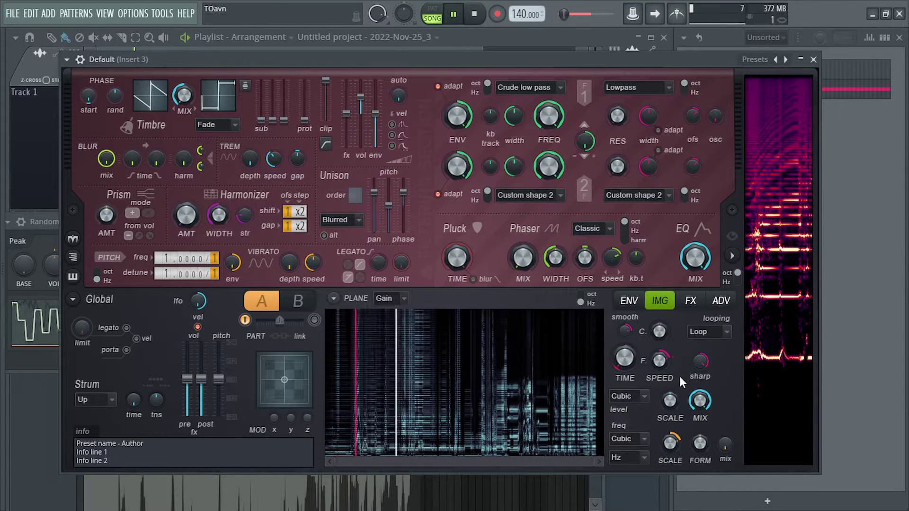
Reduce the fine image speed and turn the phaser mix up fully.
left_click(430, 302)
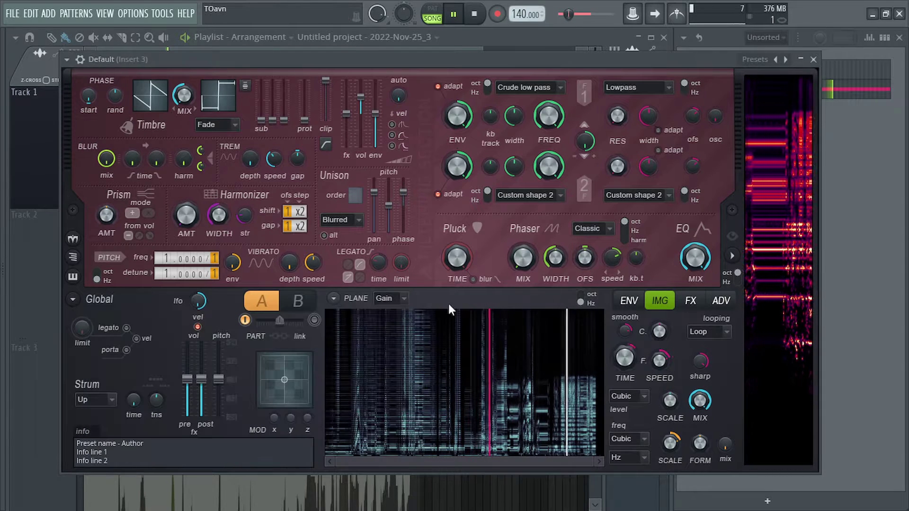
left_click_drag(656, 364, 656, 417)
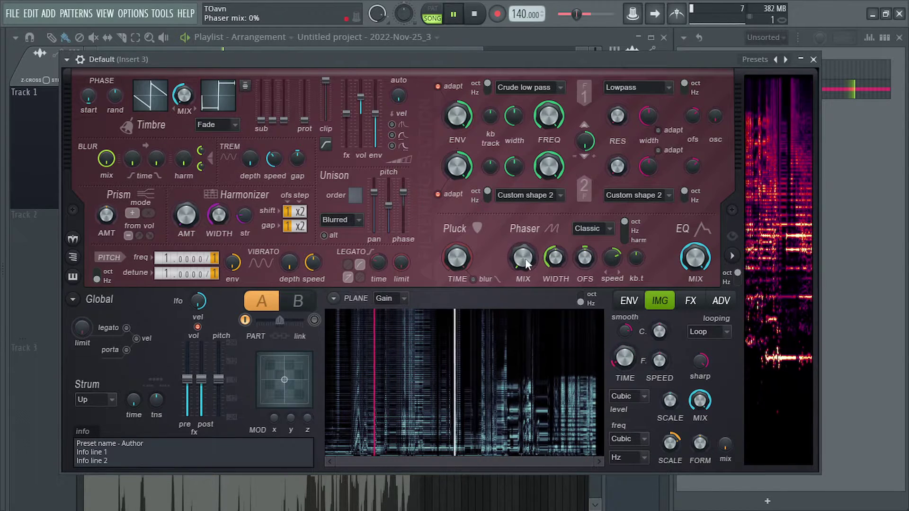
left_click_drag(524, 259, 524, 199)
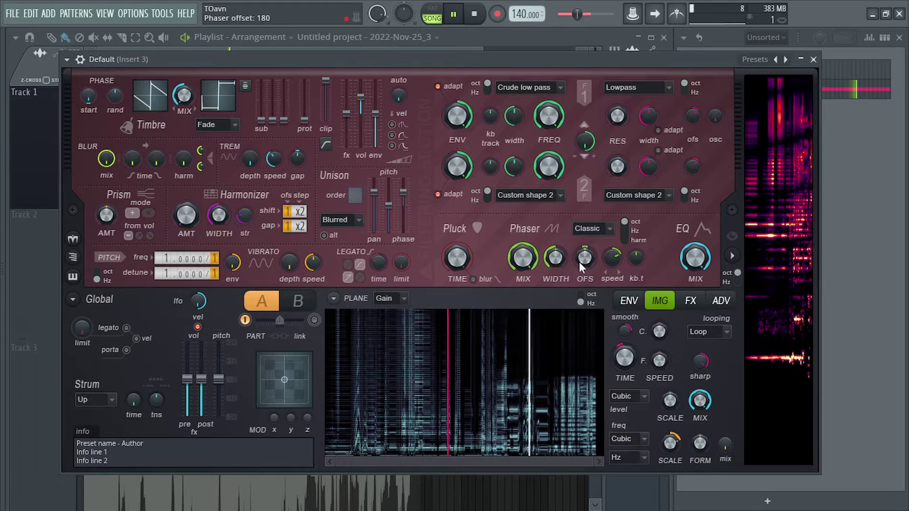
Set the phaser type to Custom and move the phaser shape's peak close to the start.
left_click(592, 229)
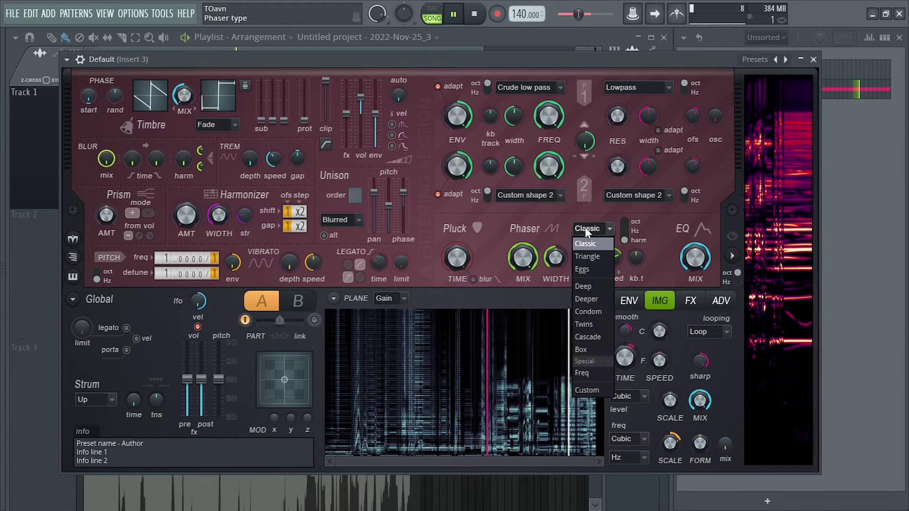
left_click(603, 387)
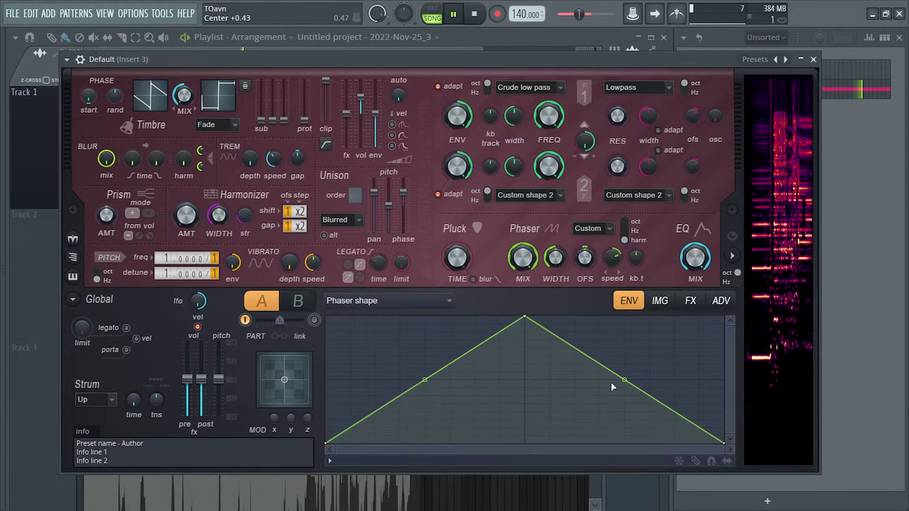
left_click_drag(524, 316, 384, 315)
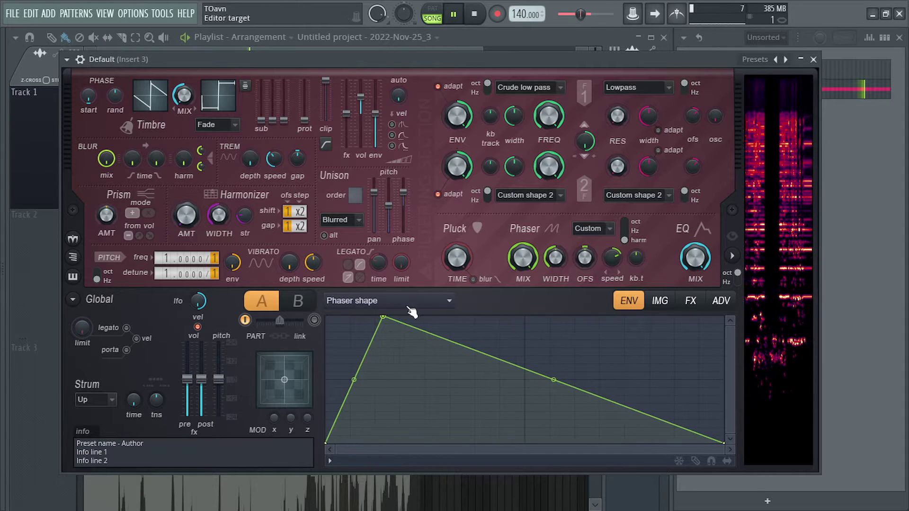
Add a deep dip and a mid-height point after the peak of the phaser shape curve.
right_click(511, 375)
left_click_drag(513, 376, 464, 431)
right_click(510, 376)
right_click(510, 376)
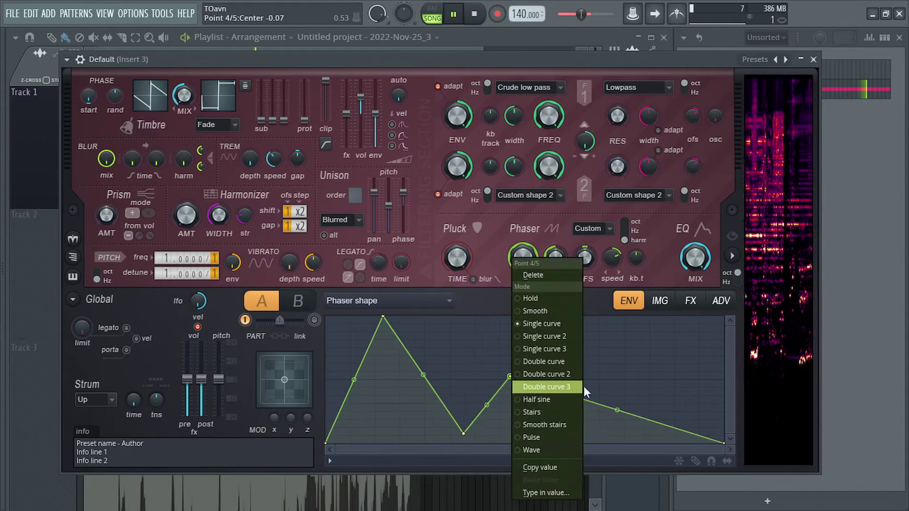
left_click(584, 386)
Add two peaks with a dip between them to the later half of the phaser shape, raise the middle point, and return to image view.
right_click(637, 356)
right_click(568, 325)
right_click(595, 435)
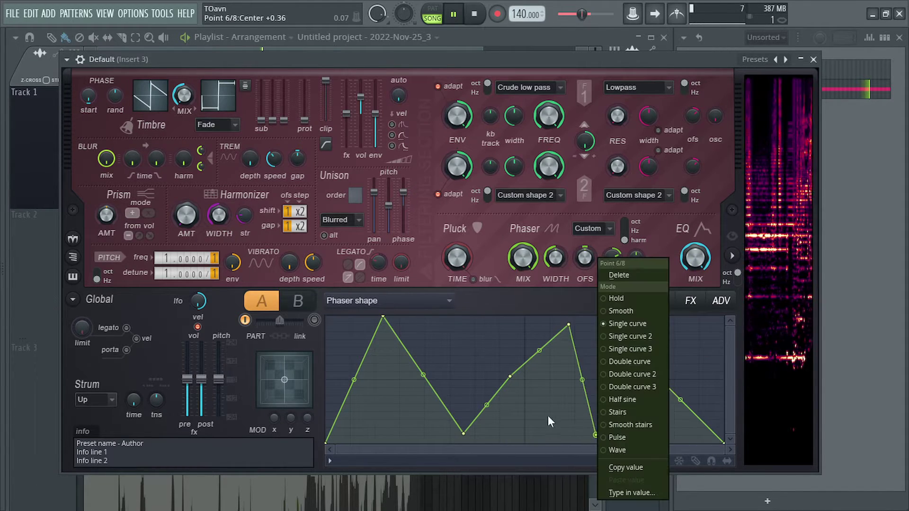
right_click(538, 413)
left_click_drag(510, 376, 510, 336)
left_click(660, 301)
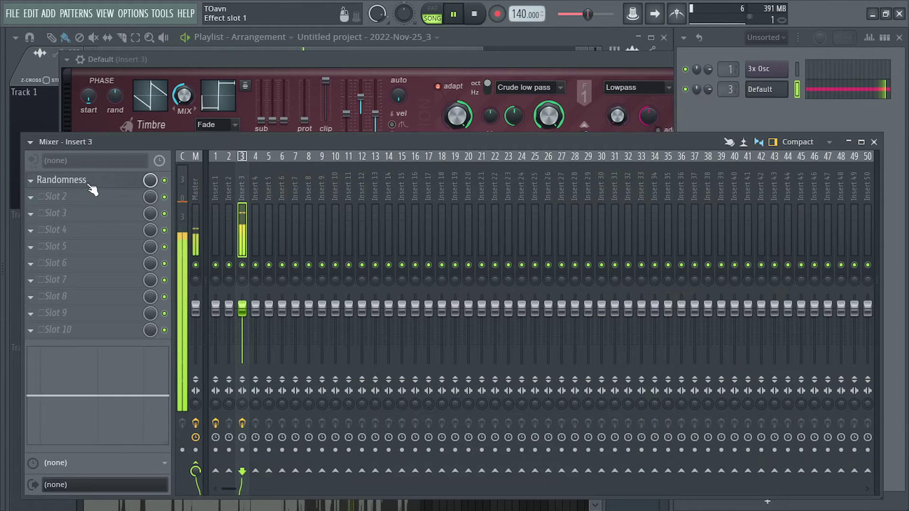
Inspect the Randomness controller on mixer insert 3, and close it along with the mixer.
left_click(88, 185)
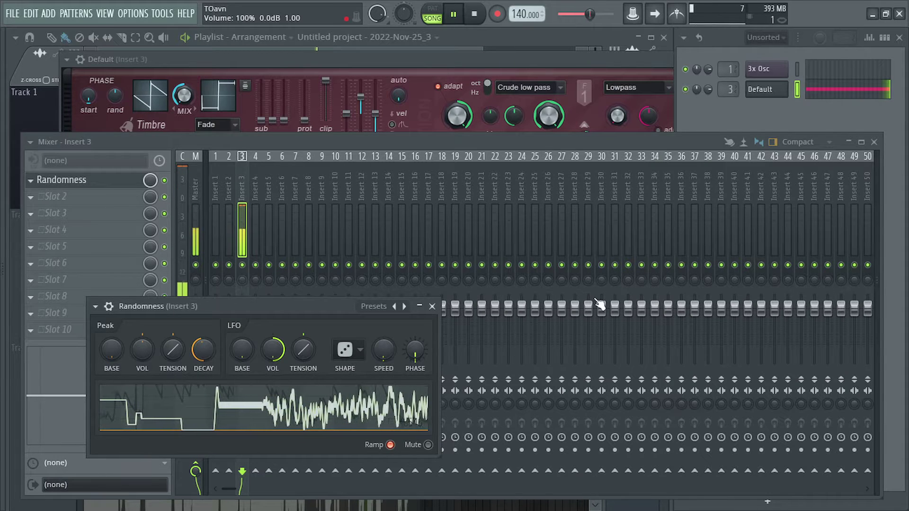
left_click(432, 307)
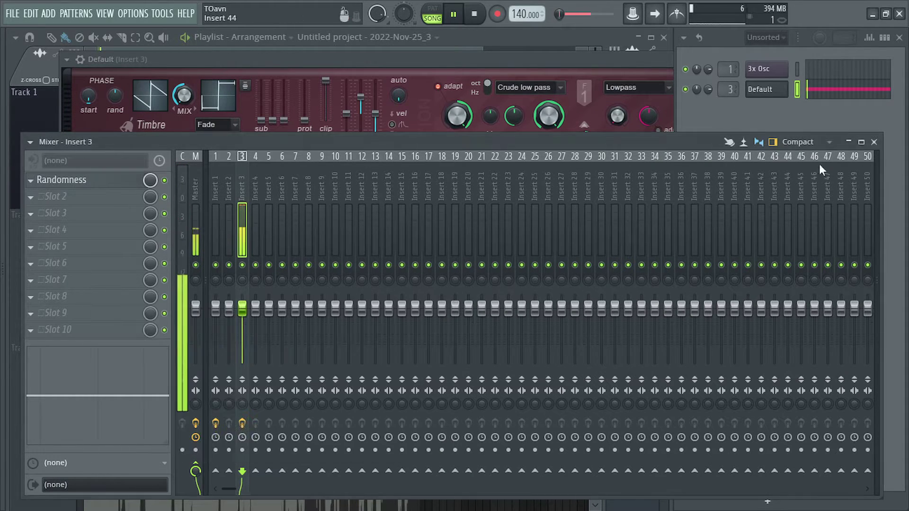
left_click(876, 142)
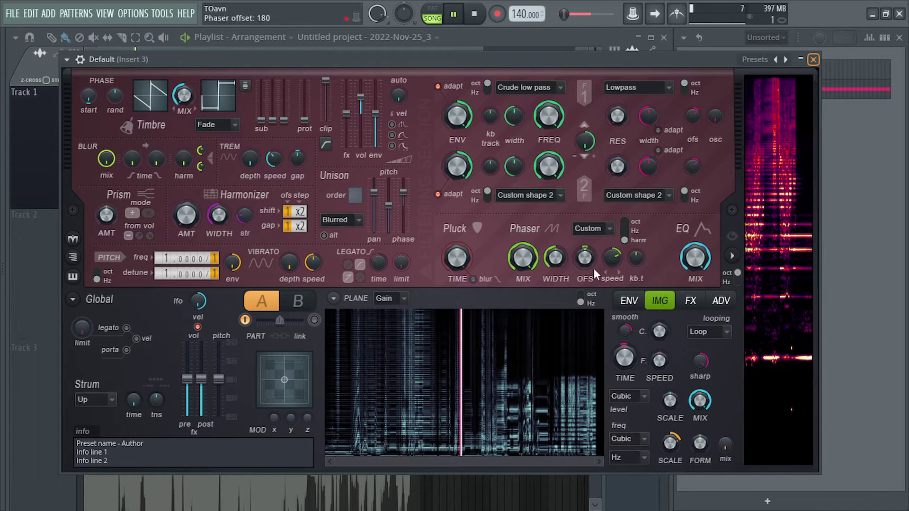
Adjust the phaser width, shift the phaser shape's points together, and return to image view.
right_click(516, 256)
left_click(489, 247)
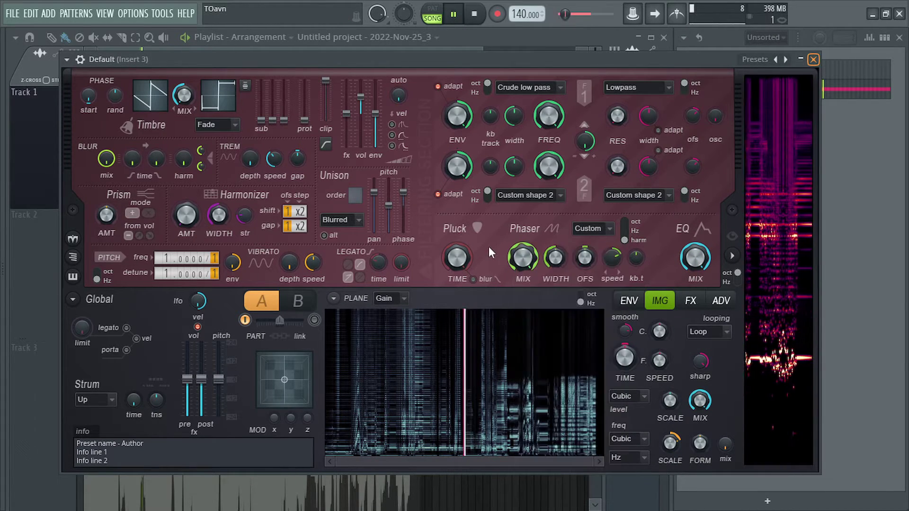
left_click_drag(555, 257, 555, 244)
left_click_drag(351, 360, 400, 341)
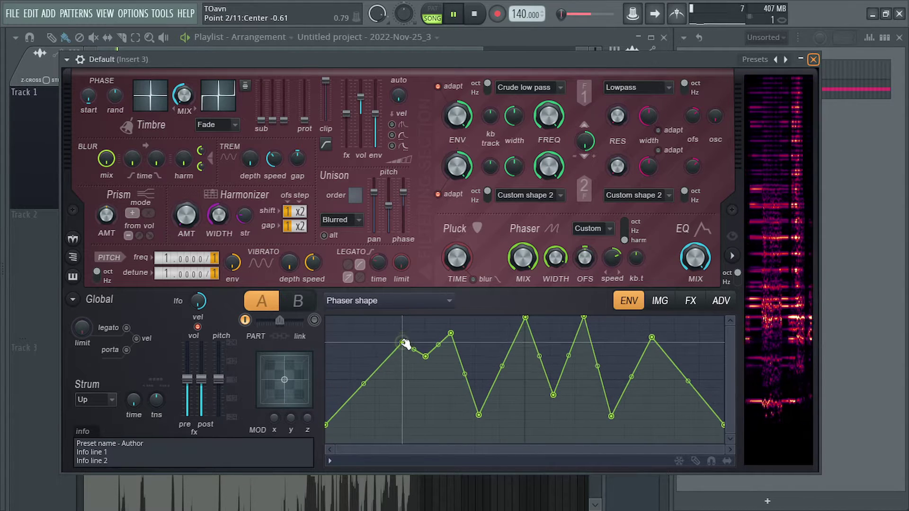
left_click(660, 300)
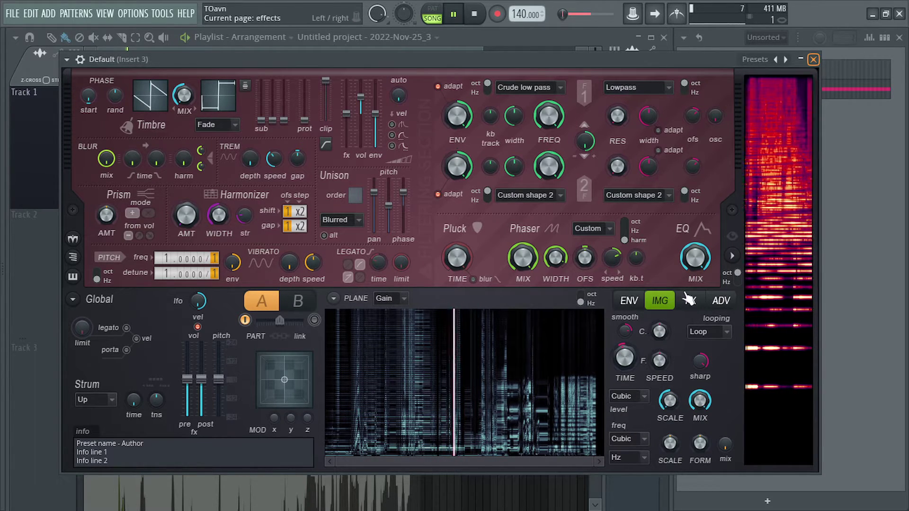
Move the phaser shape's points together and bend all the segments between them into rounded curves.
left_click(642, 302)
left_click_drag(402, 343, 427, 352)
left_click_drag(489, 383, 490, 424)
key("ctrl+z")
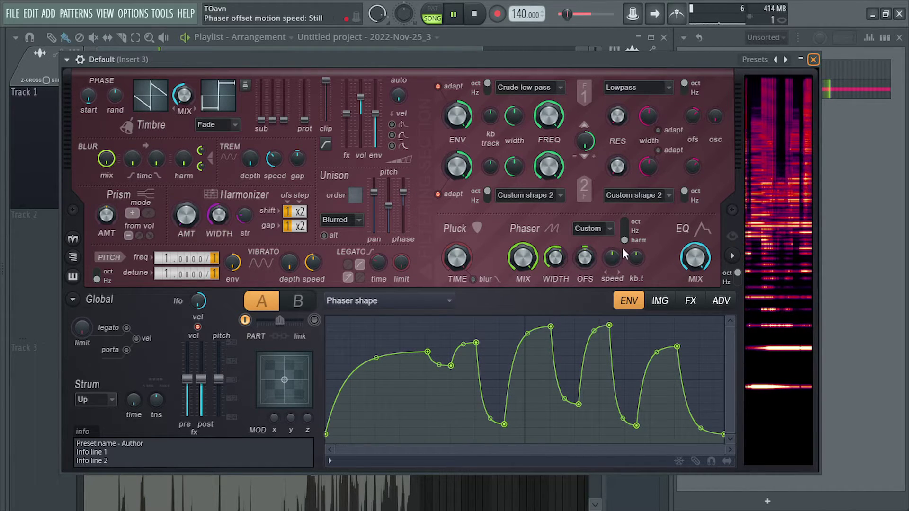
left_click_drag(609, 326, 580, 315)
Open the Harmonic prism shape for editing and adjust the tension of its wave segments together.
left_click(370, 302)
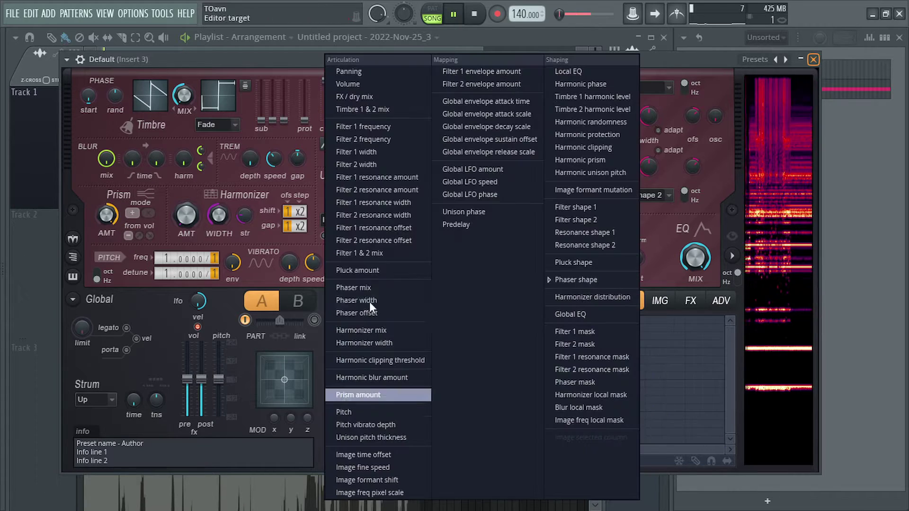
left_click(620, 162)
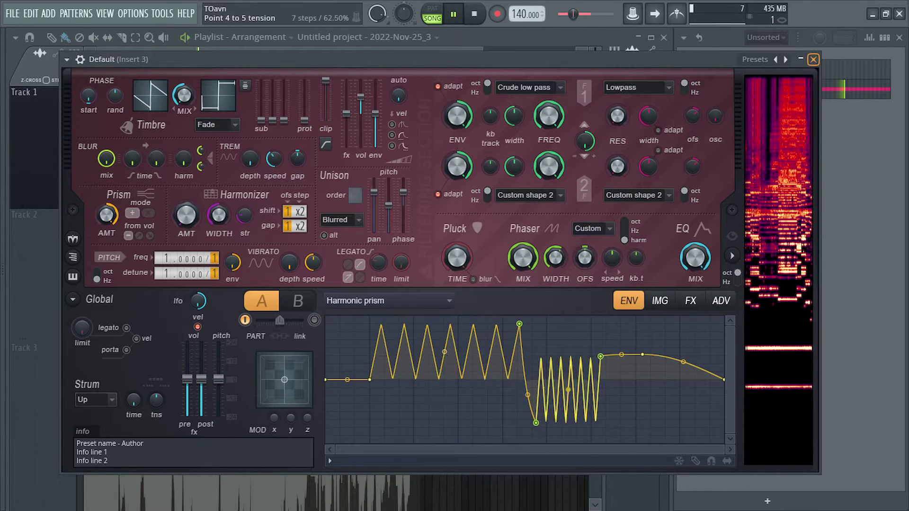
left_click_drag(568, 390, 568, 359)
left_click_drag(543, 312, 568, 391)
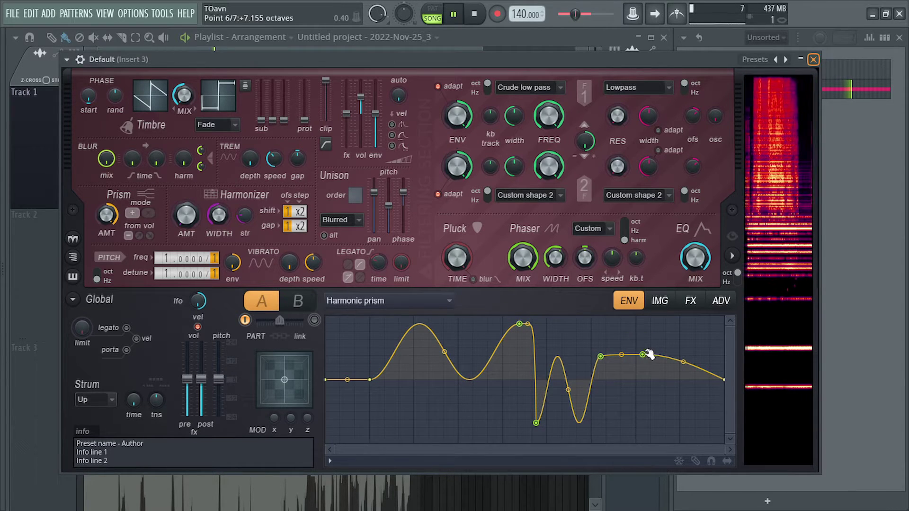
Move the selected Harmonic prism points together to lower positions and return to image view.
left_click_drag(648, 354, 536, 370)
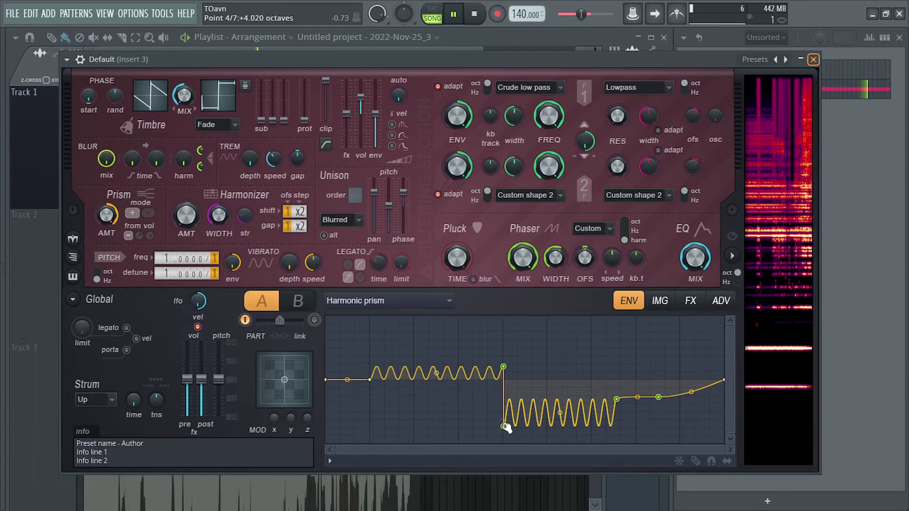
mouse_move(505, 427)
left_mouse_down()
mouse_move(542, 440)
mouse_move(583, 361)
mouse_move(467, 314)
mouse_move(511, 339)
mouse_move(501, 417)
left_mouse_up()
left_click(660, 300)
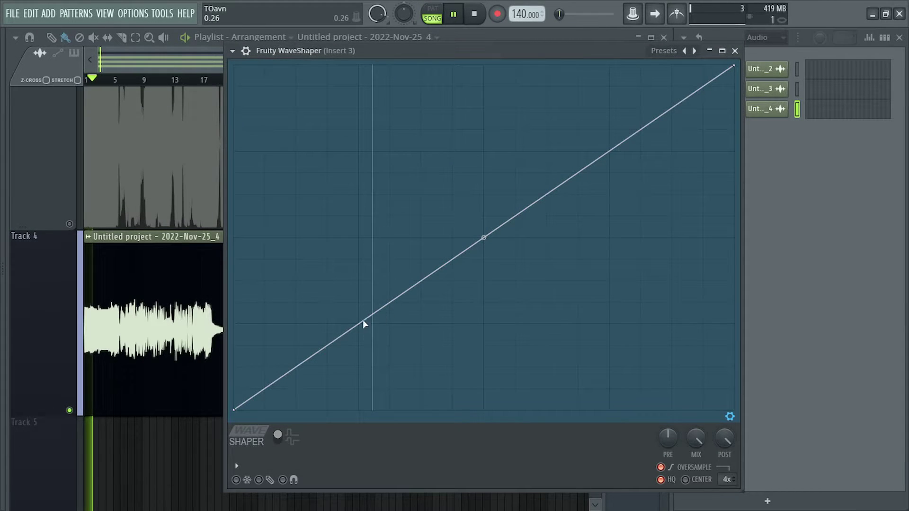
Add four points to the straight WaveShaper line, forming a first peak, a dip and a higher second peak.
right_click(318, 317)
right_click(318, 317)
right_click(351, 211)
right_click(357, 201)
right_click(494, 294)
right_click(566, 103)
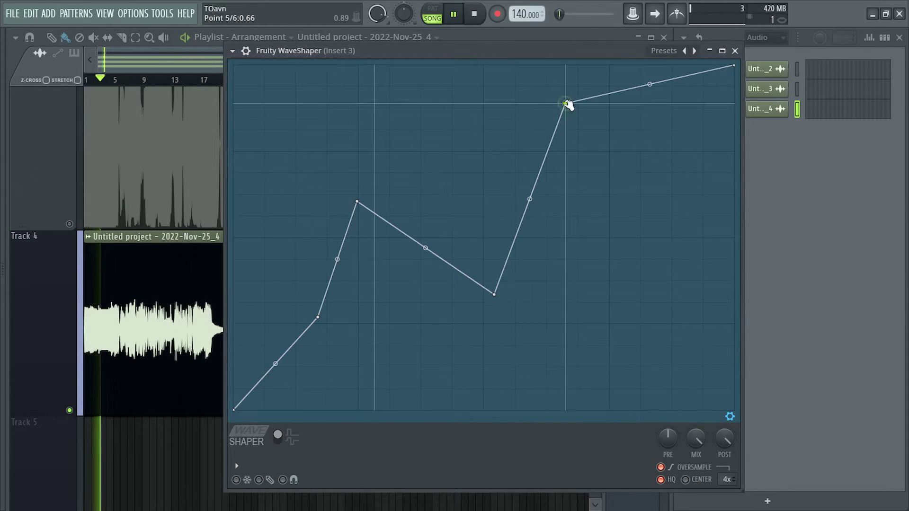
Select all WaveShaper points, shift the curve slightly earlier and lower, and change the segments' tension together.
key("ctrl+a")
mouse_move(317, 317)
left_mouse_down()
mouse_move(321, 333)
mouse_move(278, 335)
mouse_move(286, 362)
mouse_move(409, 333)
mouse_move(296, 328)
mouse_move(310, 319)
left_mouse_up()
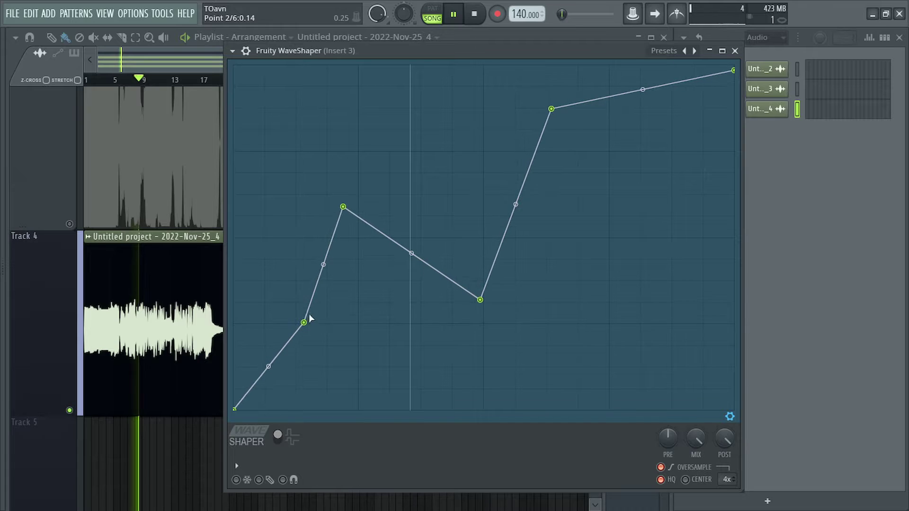
left_click_drag(323, 265, 352, 353)
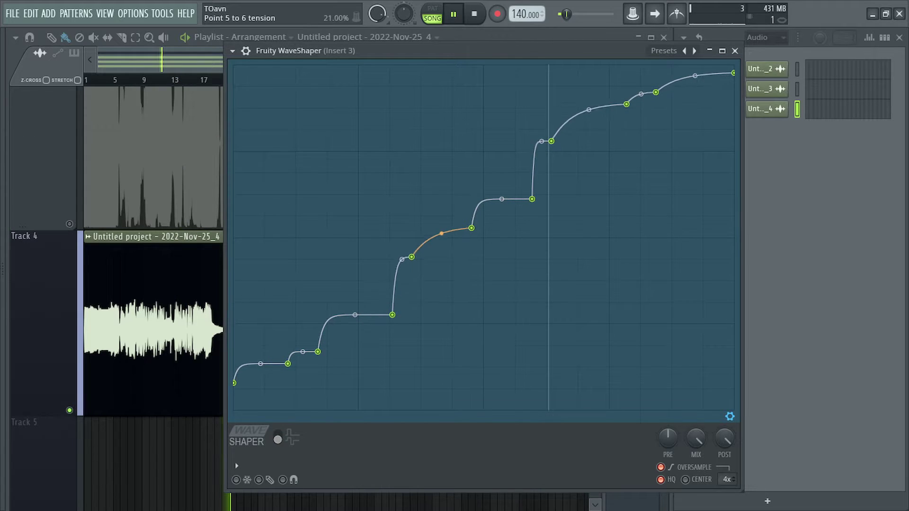
Reshape the bipolar stepped WaveShaper curve by bending its segments together and moving its selected points.
left_click_drag(442, 233, 479, 246)
mouse_move(559, 160)
left_mouse_down()
mouse_move(577, 176)
mouse_move(555, 160)
left_mouse_up()
left_click_drag(473, 324, 363, 240)
left_click_drag(451, 381, 365, 320)
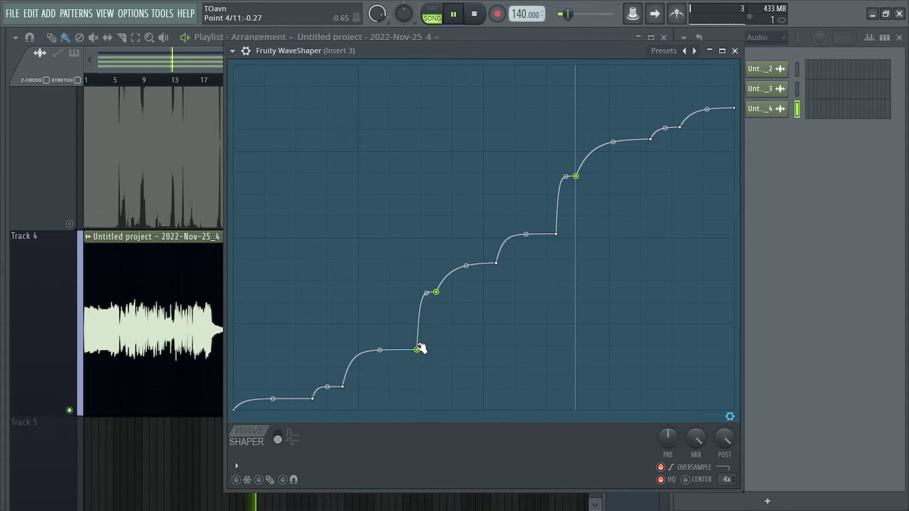
Move several selections of points on the stepped curve as groups, and switch WaveShaper to unipolar mode.
left_click_drag(421, 349, 389, 314)
left_click_drag(369, 393, 288, 353)
left_click_drag(661, 285, 398, 127)
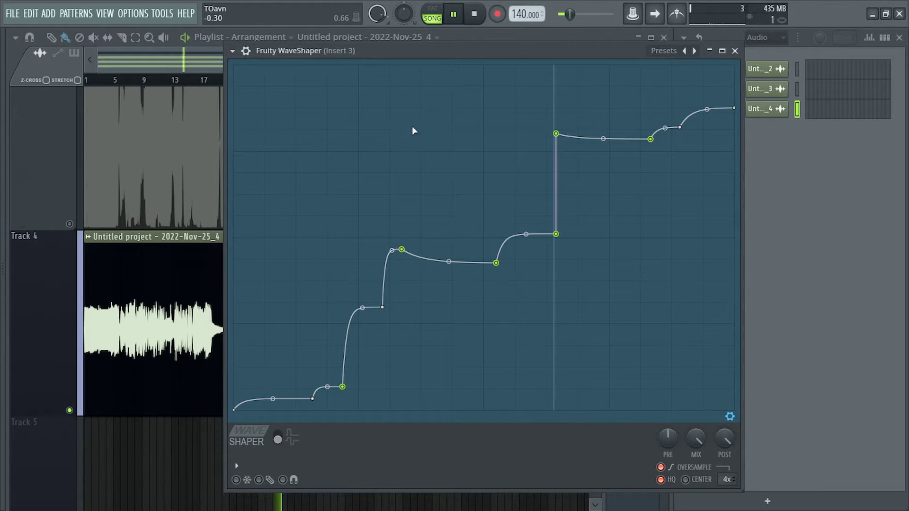
left_click_drag(497, 260, 427, 346)
left_click_drag(332, 347, 424, 286)
left_click(281, 437)
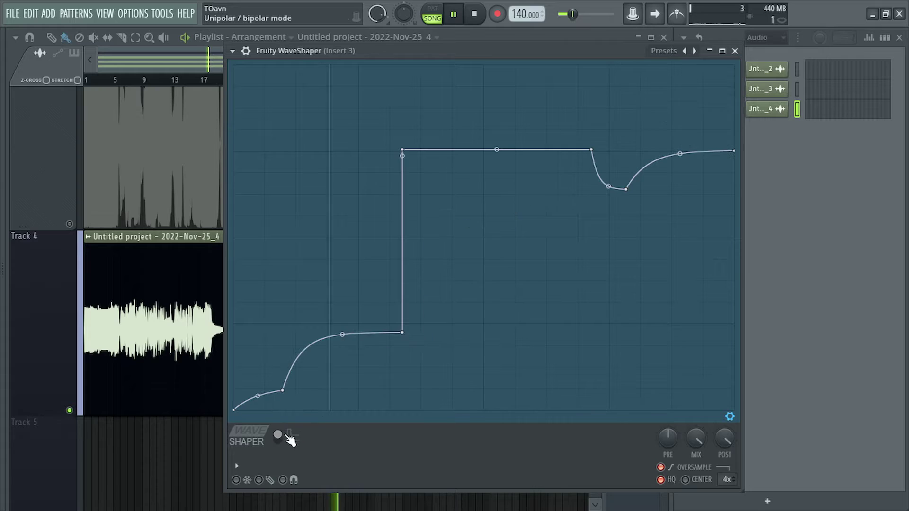
Shift the selected points of the unipolar WaveShaper curve together and raise its second point.
left_click_drag(402, 333, 350, 278)
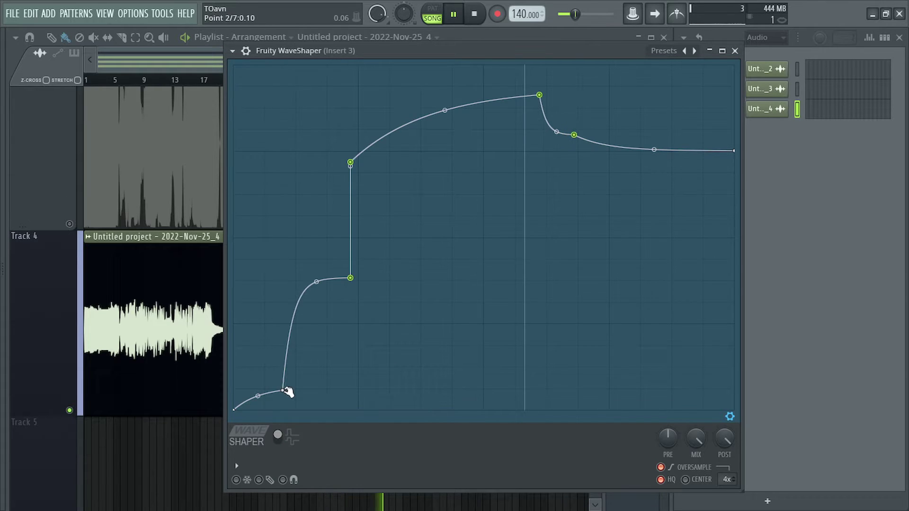
left_click_drag(288, 392, 294, 315)
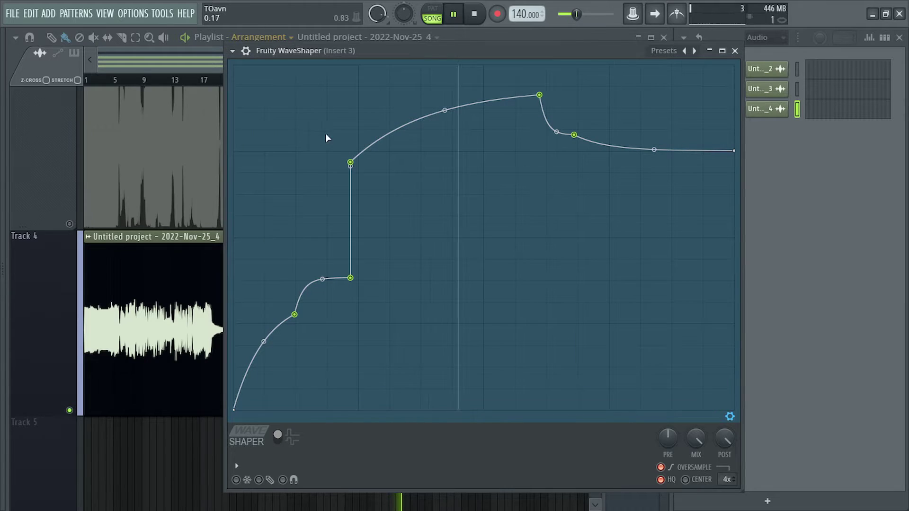
left_click_drag(350, 165, 488, 292)
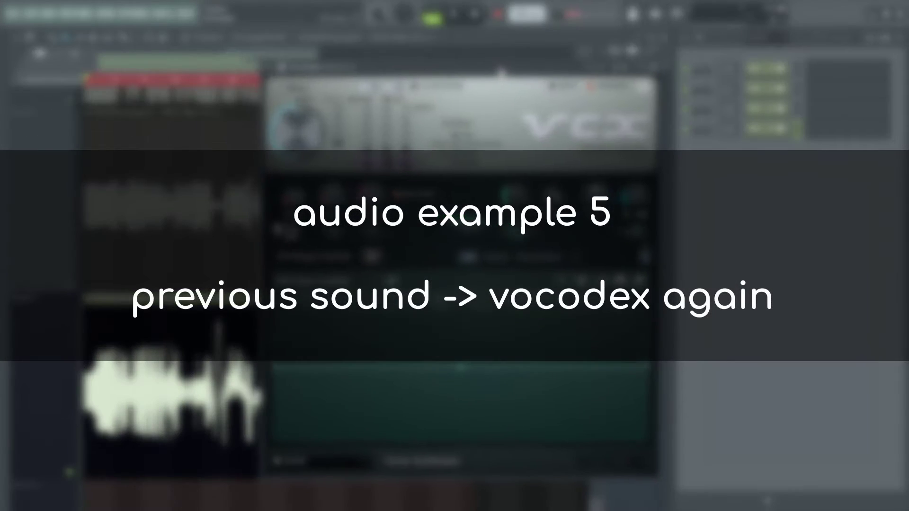
Add four points to Vocodex's Band gain multiplier curve, alternating peaks and dips.
right_click(348, 338)
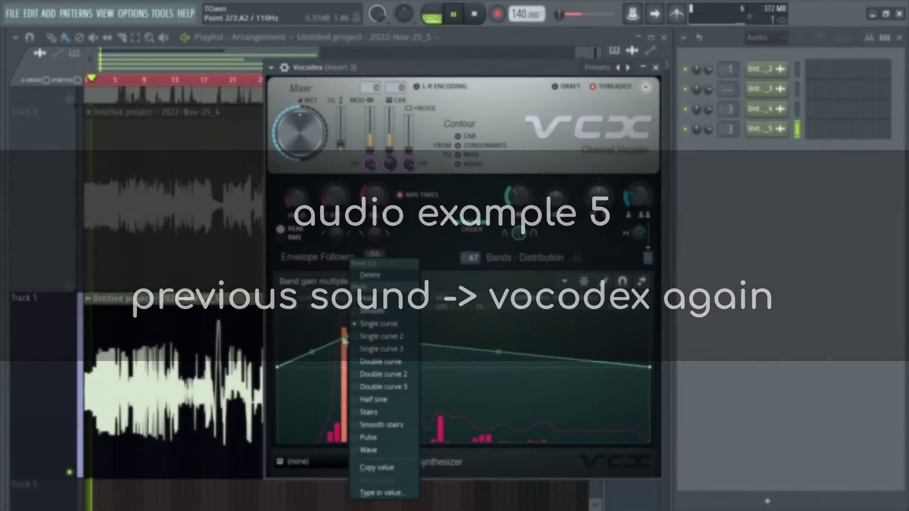
left_click(348, 338)
right_click(393, 387)
right_click(484, 337)
right_click(537, 406)
Switch the Vocodex editor to Modulator noise level and raise both end points of its line together.
left_click(354, 280)
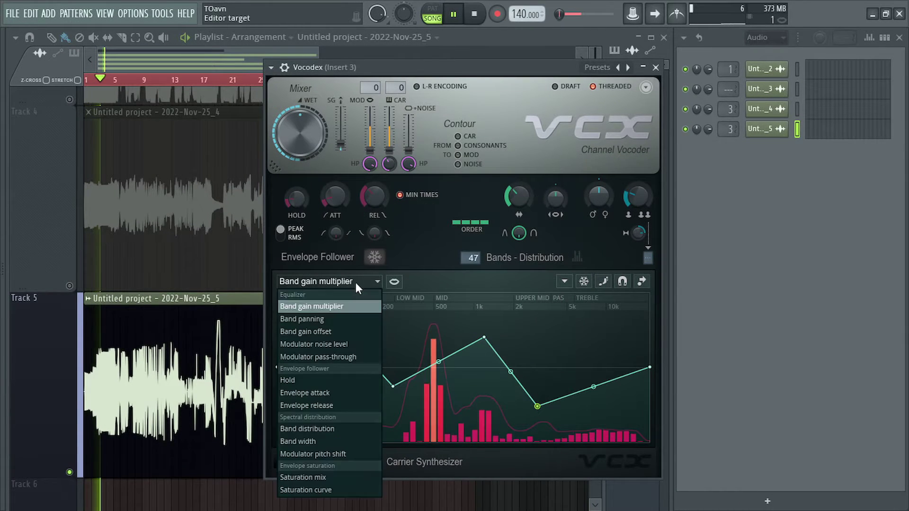
left_click(347, 340)
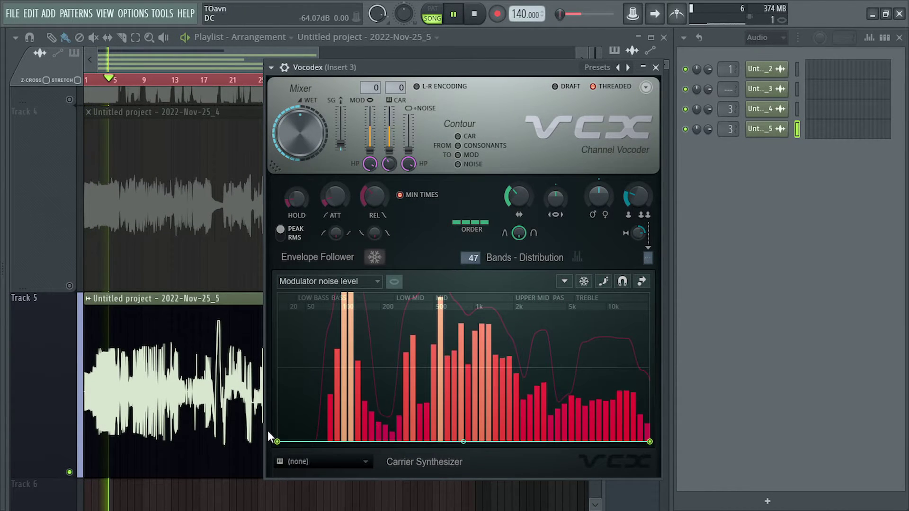
left_click_drag(277, 440, 278, 396)
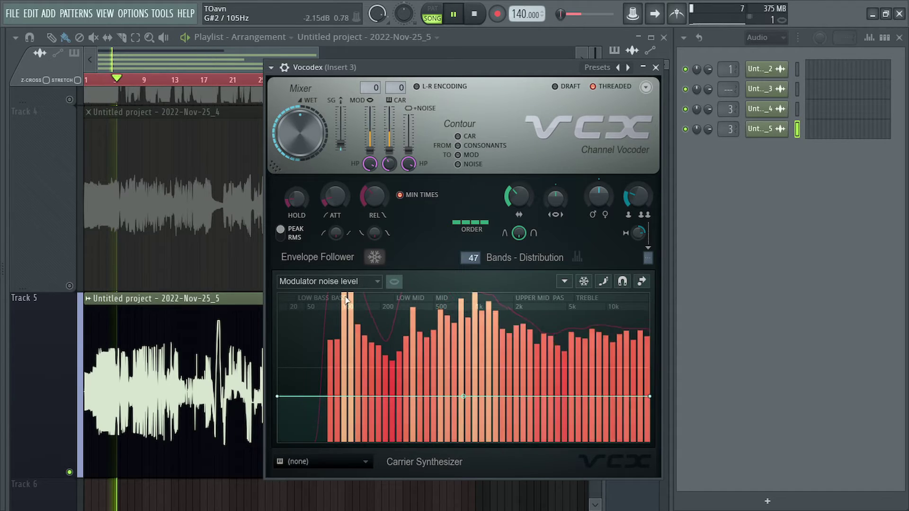
Switch the Vocodex editor to Band distribution and add an early peak followed by two lower points.
left_click(327, 281)
left_click(332, 428)
right_click(389, 368)
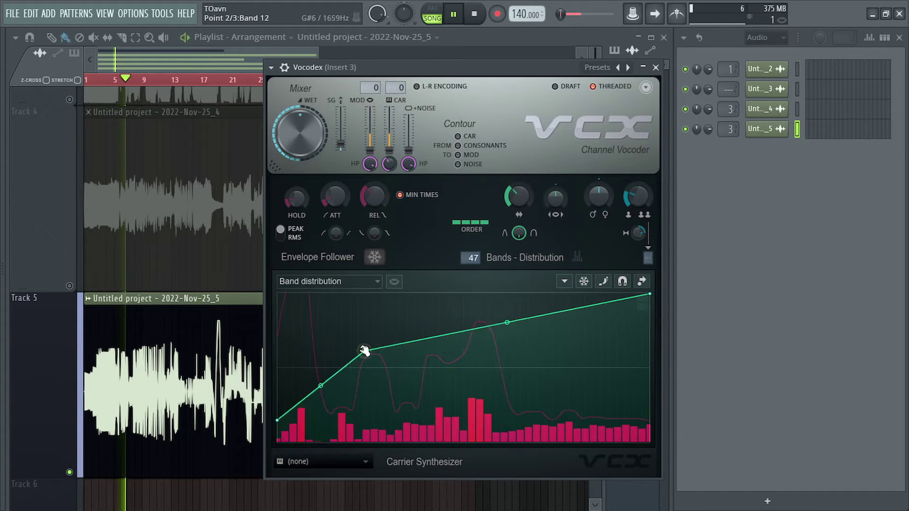
right_click(436, 391)
right_click(567, 405)
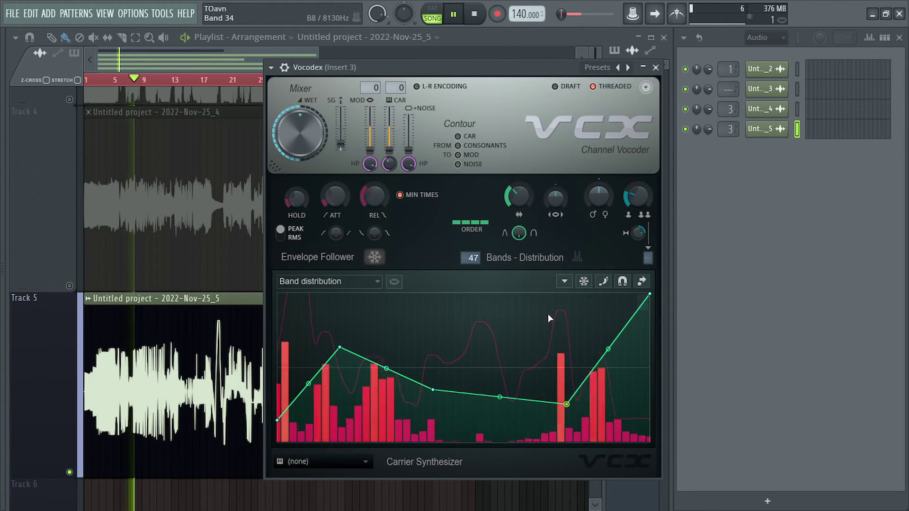
Raise all Band distribution points slightly, bend the segments into rounded curves together, and reposition the fourth point.
mouse_move(568, 406)
left_mouse_down()
mouse_move(566, 344)
mouse_move(566, 394)
left_mouse_up()
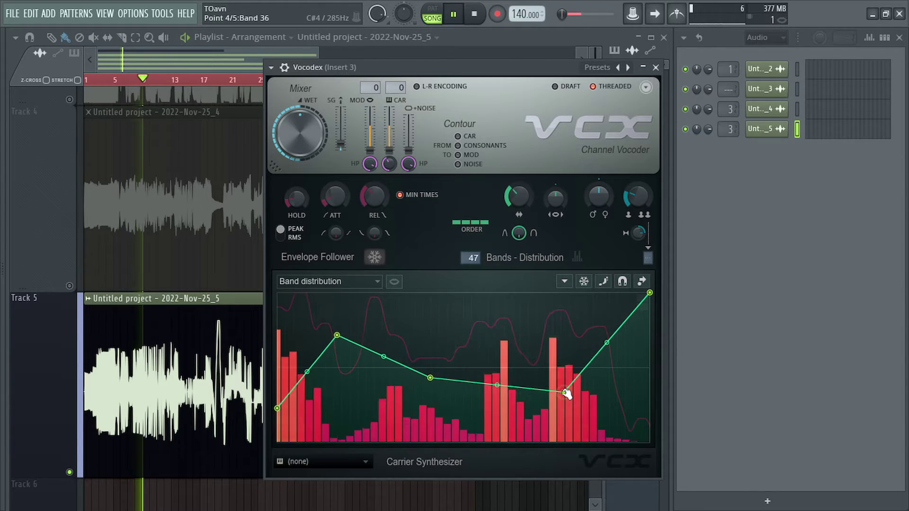
mouse_move(496, 387)
left_mouse_down()
mouse_move(497, 379)
mouse_move(496, 392)
left_mouse_up()
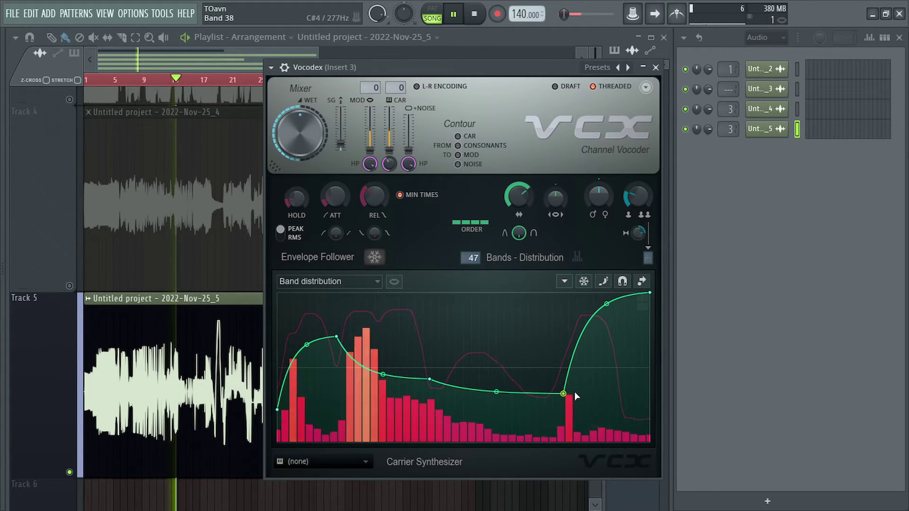
left_click_drag(563, 394, 411, 297)
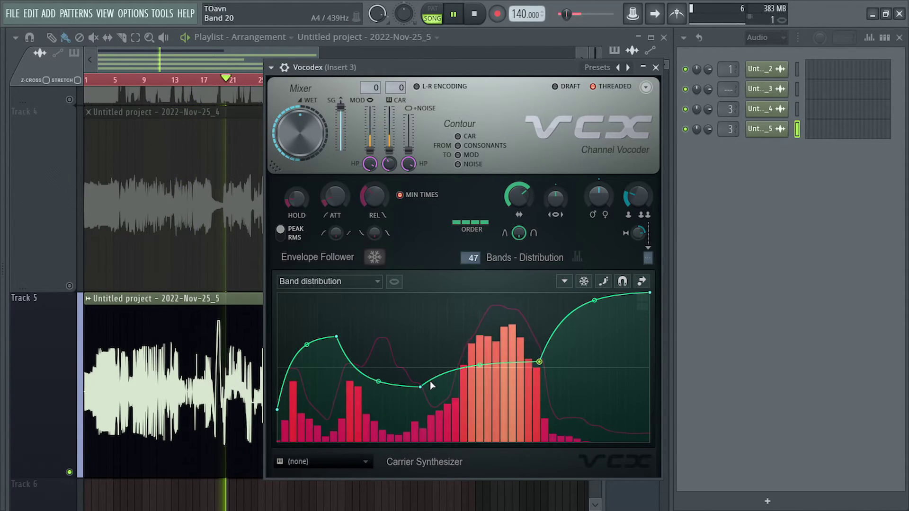
Rearrange the Band distribution points into a flatter middle section with a slight dip, and adjust the Wet knob.
left_click_drag(421, 384, 406, 366)
left_click_drag(337, 336, 349, 367)
left_click_drag(278, 409, 279, 413)
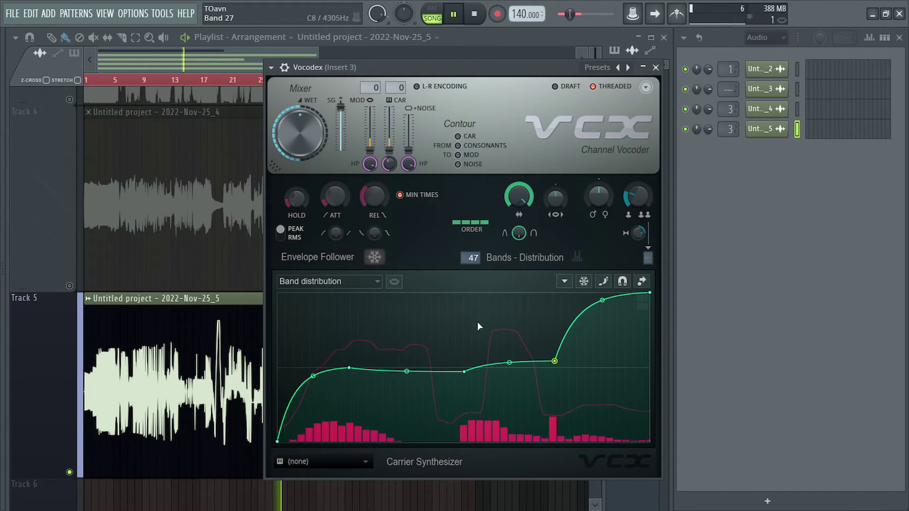
left_click_drag(300, 133, 300, 112)
mouse_move(464, 372)
left_mouse_down()
mouse_move(404, 318)
mouse_move(396, 371)
mouse_move(420, 324)
mouse_move(487, 367)
mouse_move(473, 382)
left_mouse_up()
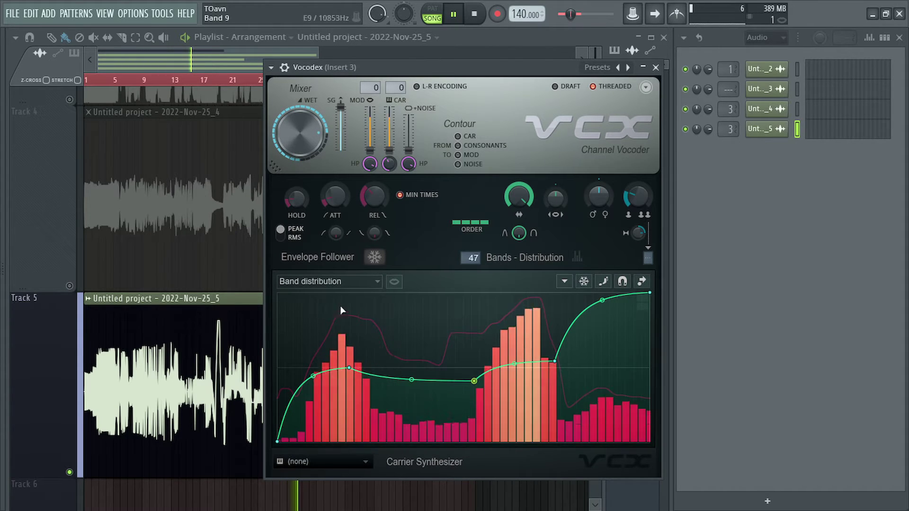
Switch the Vocodex editor to Band width, lower the overall band width, and raise the modulator pitch shift.
left_click(341, 282)
left_click(347, 442)
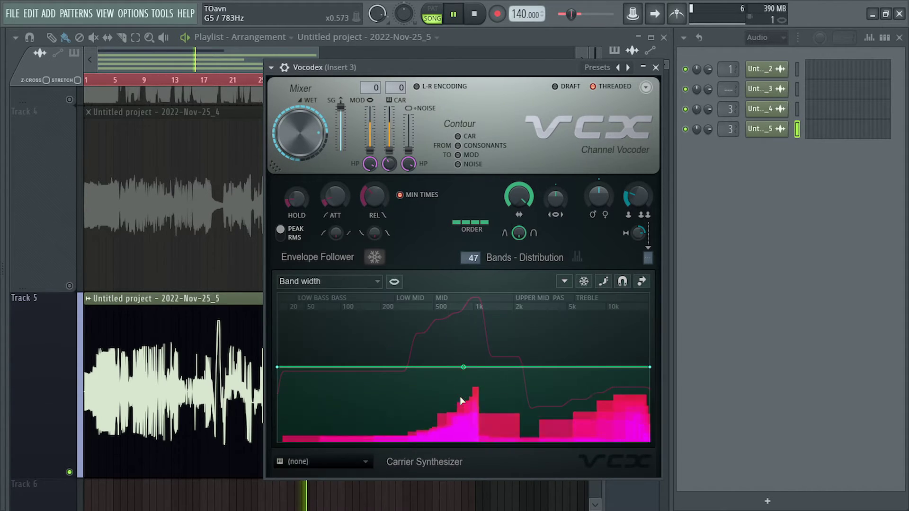
mouse_move(516, 199)
left_mouse_down()
mouse_move(516, 211)
mouse_move(516, 202)
left_mouse_up()
left_click_drag(519, 310, 439, 311)
left_click_drag(598, 196, 599, 166)
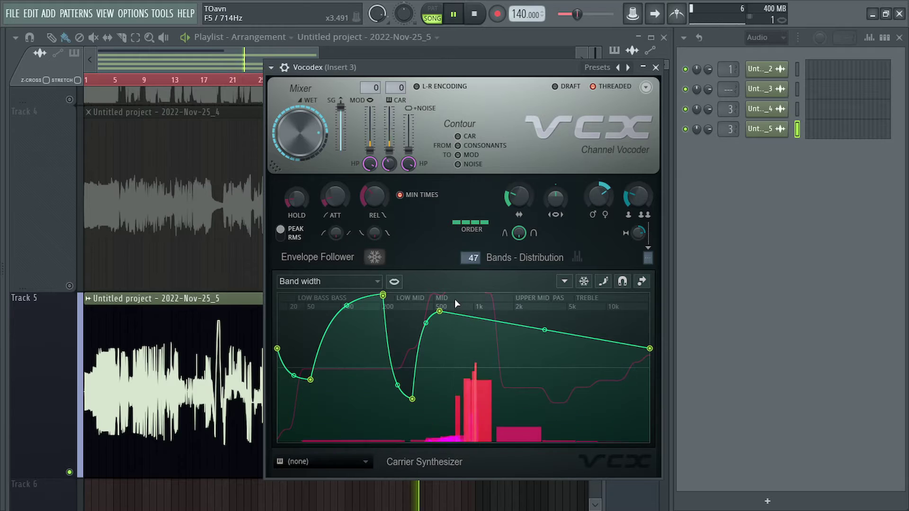
Move the selected Band width points together to reshape the curve, and open the list of editor targets.
left_click_drag(440, 312, 552, 292)
left_click_drag(651, 330, 610, 339)
left_click(367, 284)
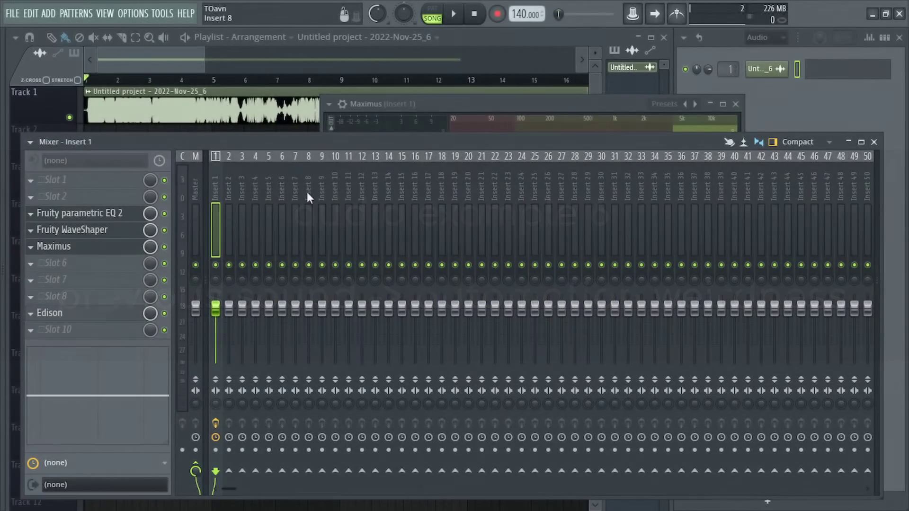
Open Fruity parametric EQ 2 on Insert 1, create an automation clip for its Band 1 frequency, and close the EQ.
left_click(88, 215)
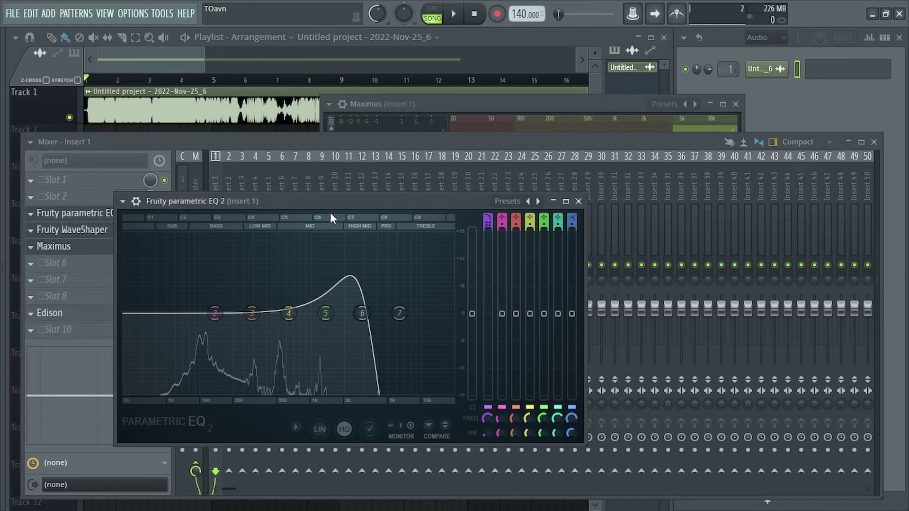
left_click_drag(330, 203, 453, 198)
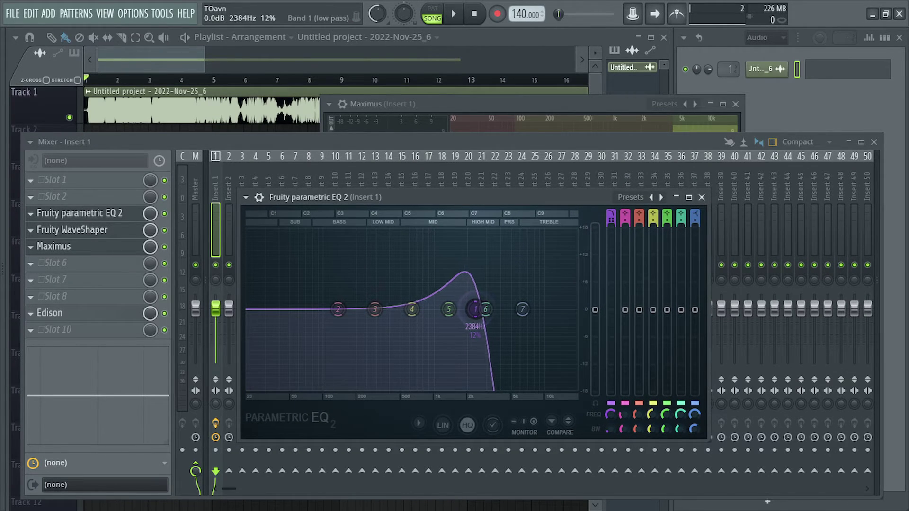
right_click(613, 272)
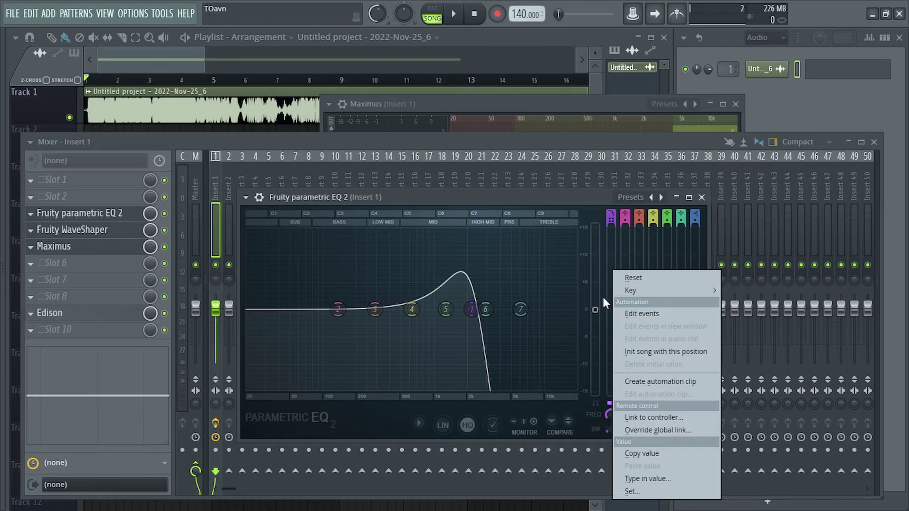
left_click(659, 382)
left_click(85, 213)
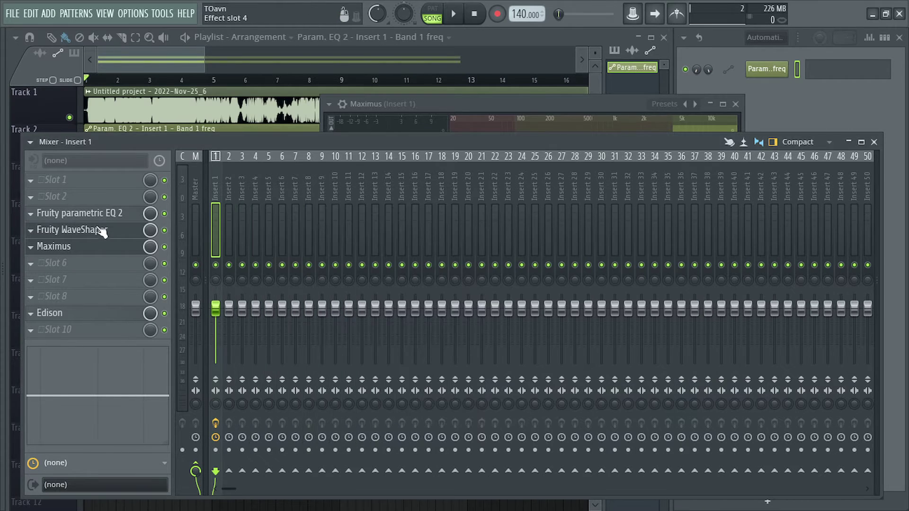
View the Fruity WaveShaper curve on Insert 1, and close both the WaveShaper and Maximus windows.
left_click(122, 233)
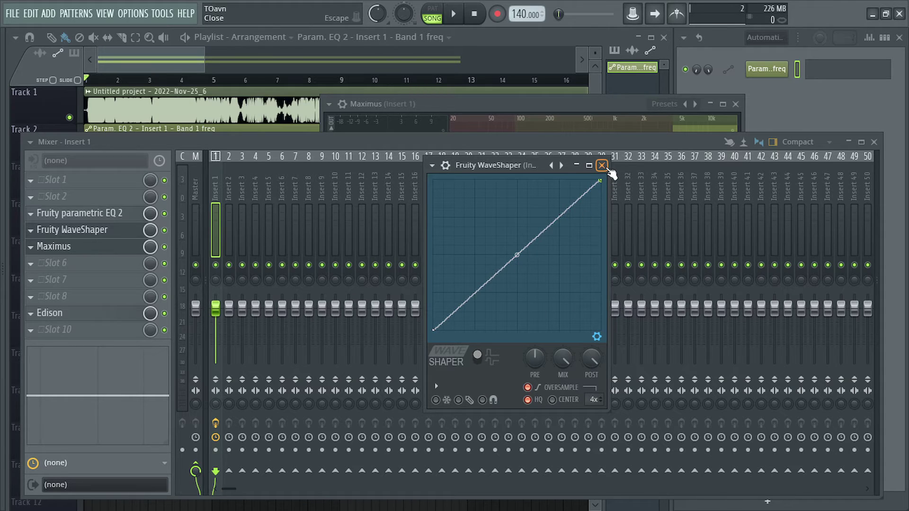
left_click(602, 166)
left_click(116, 244)
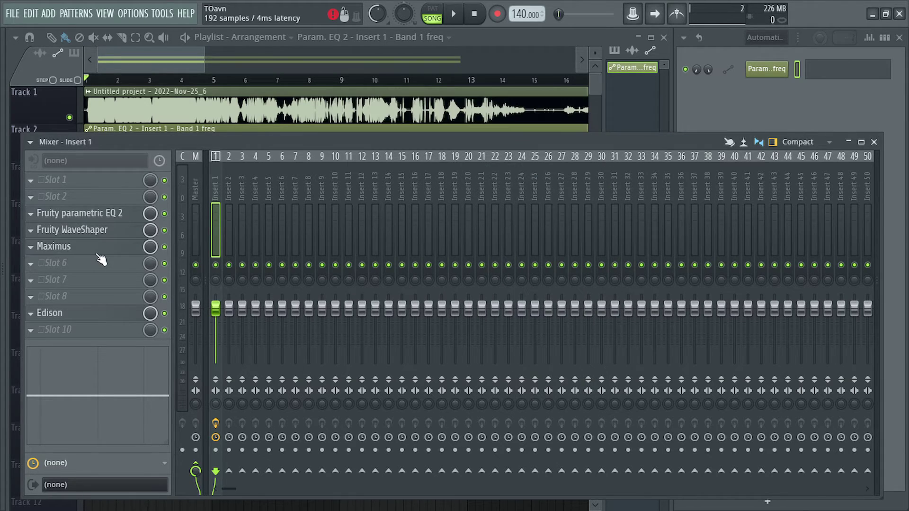
left_click(735, 104)
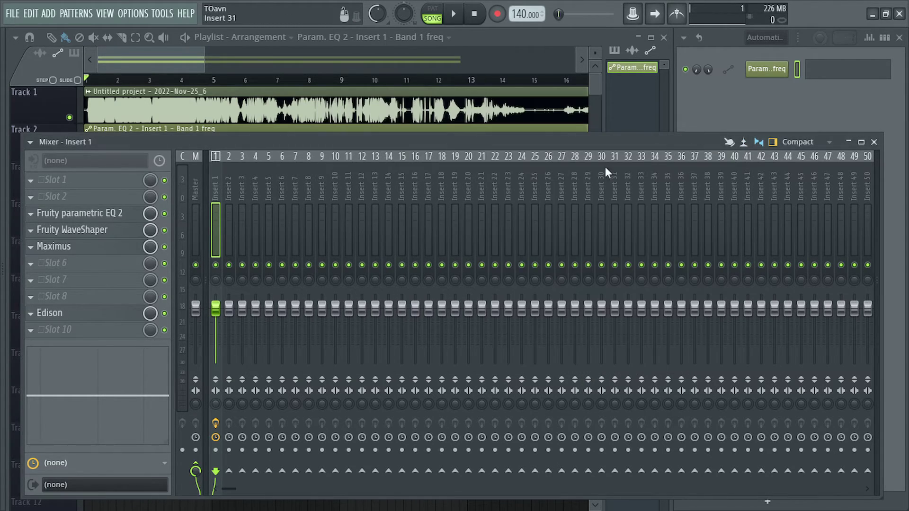
Open the Band 1 freq automation clip's editor and load Untitled project - 2022-Jul-06_3.wav from the browser as its curve.
double_click(367, 125)
left_click_drag(367, 125, 432, 85)
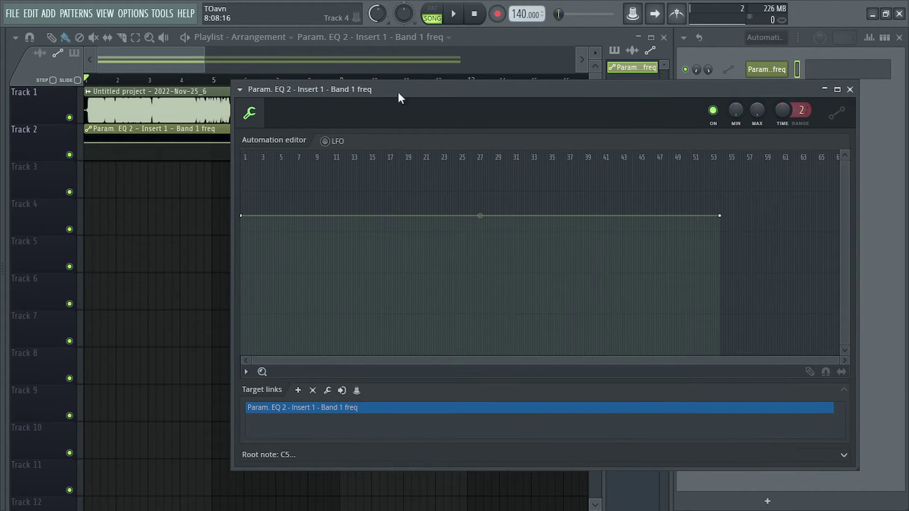
left_click(3, 189)
left_click(736, 105)
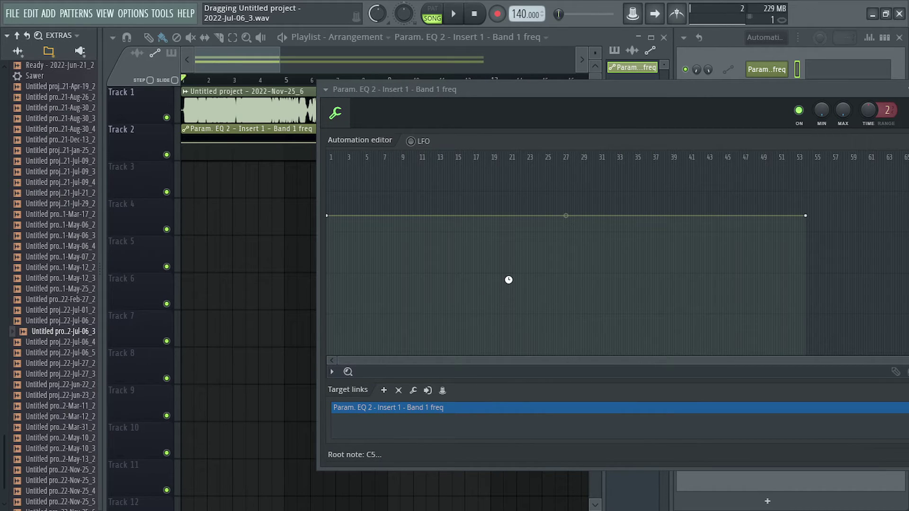
left_click(4, 191)
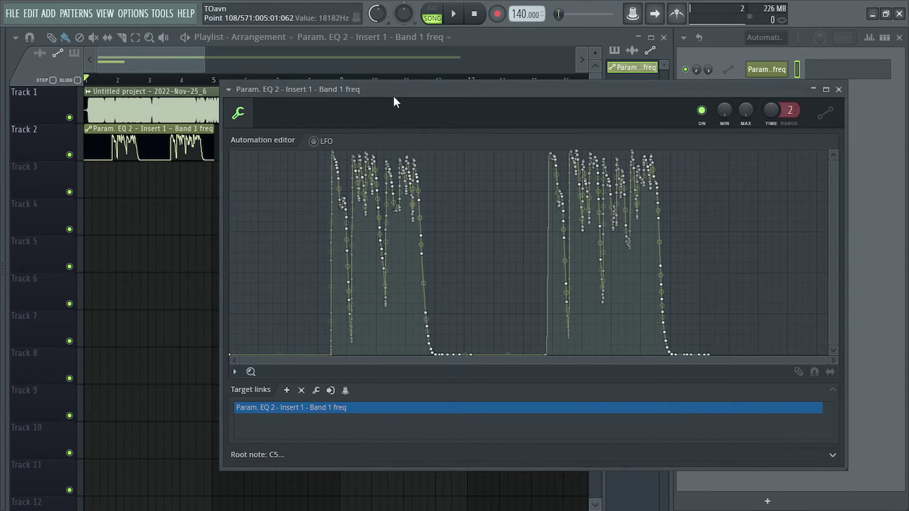
Time-stretch the automation clip using a range of 48, and trim its end to match the audio clip on Track 1.
left_click_drag(394, 98, 339, 277)
left_click(206, 138)
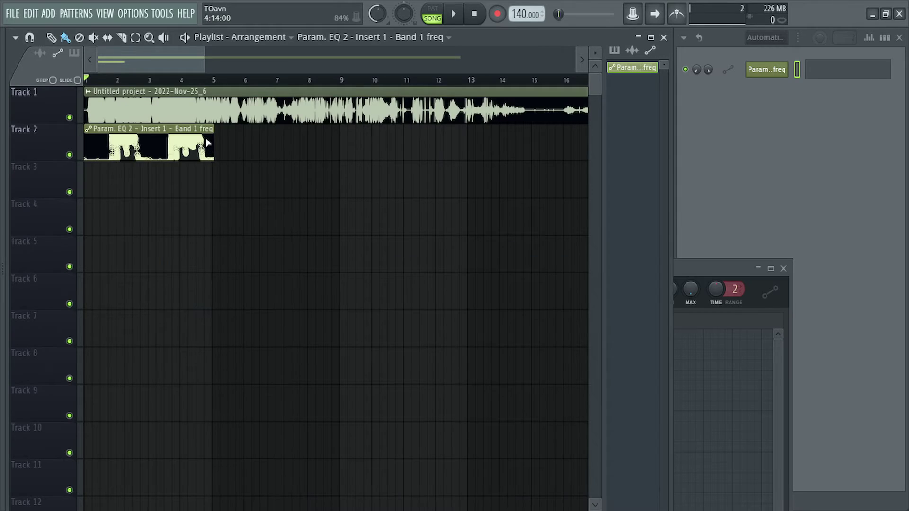
double_click(206, 128)
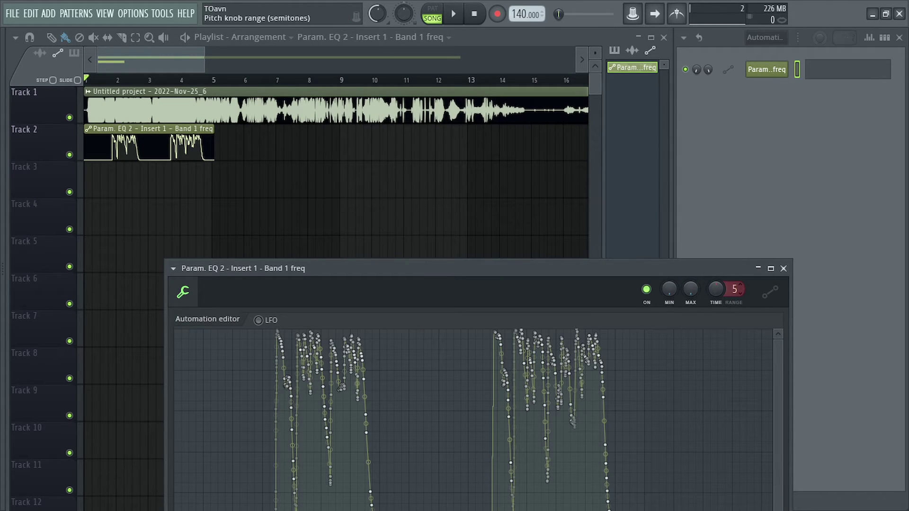
left_click_drag(716, 289, 715, 332)
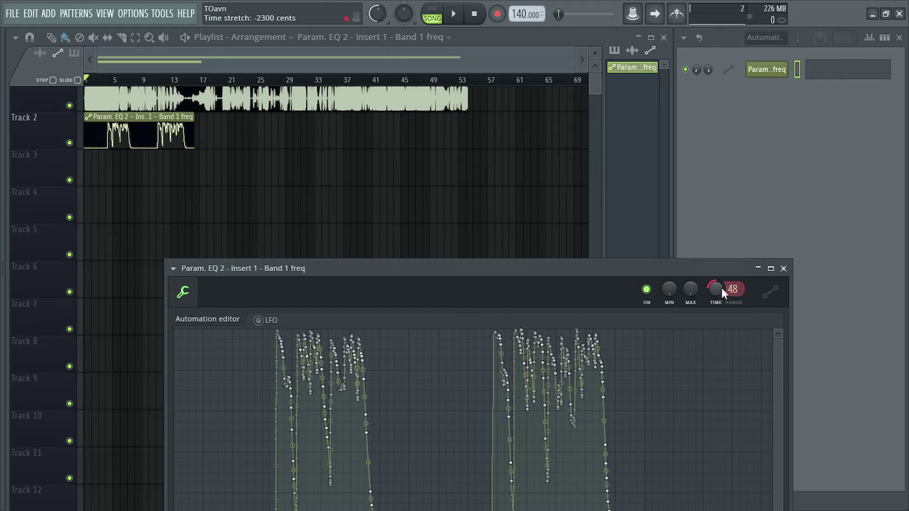
left_click_drag(727, 289, 727, 246)
left_click_drag(551, 118, 466, 119)
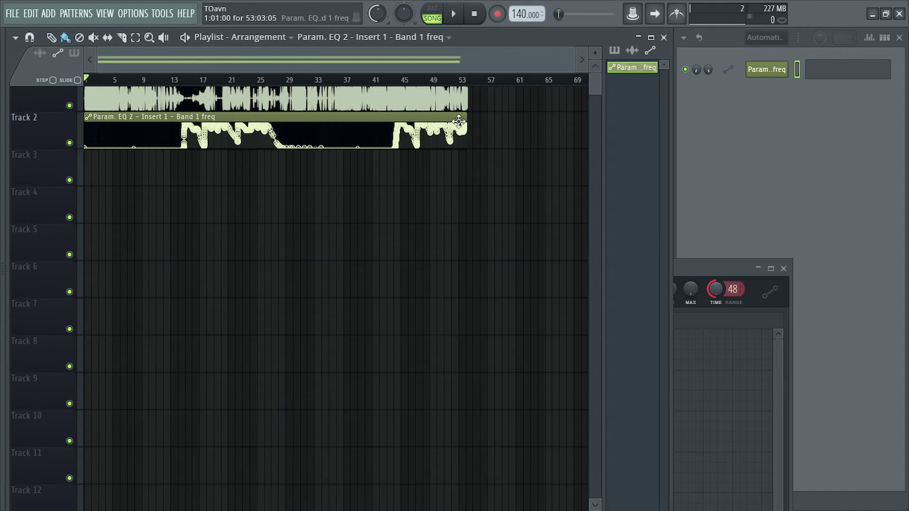
double_click(456, 121)
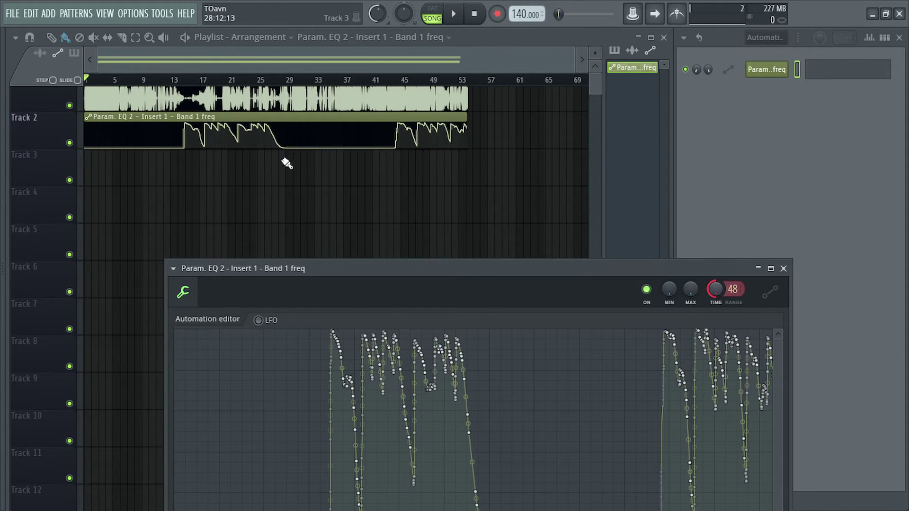
Select the automation points of the first burst together and shift them earlier in time during playback.
left_click_drag(309, 238, 308, 276)
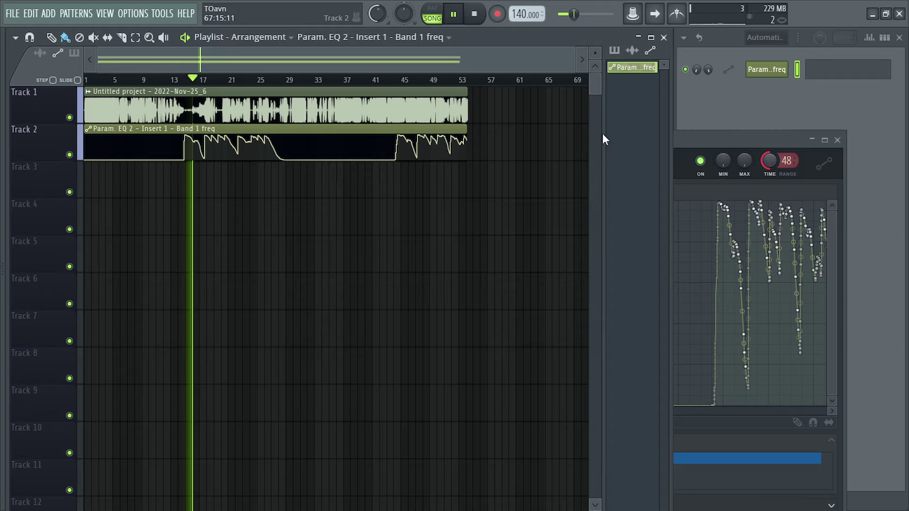
left_click(698, 141)
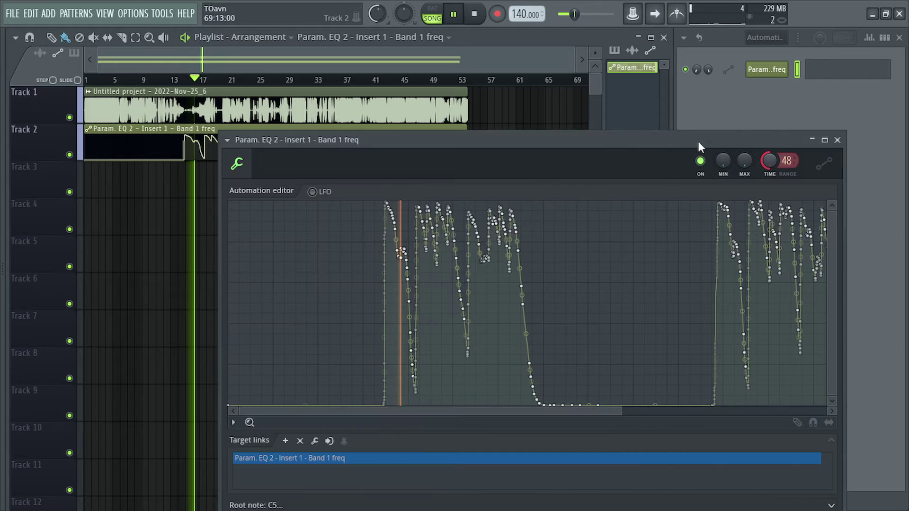
key("ctrl+a")
left_click_drag(573, 374, 396, 217)
scroll(394, 234, "up", 3, "ctrl")
left_click_drag(447, 256, 369, 241)
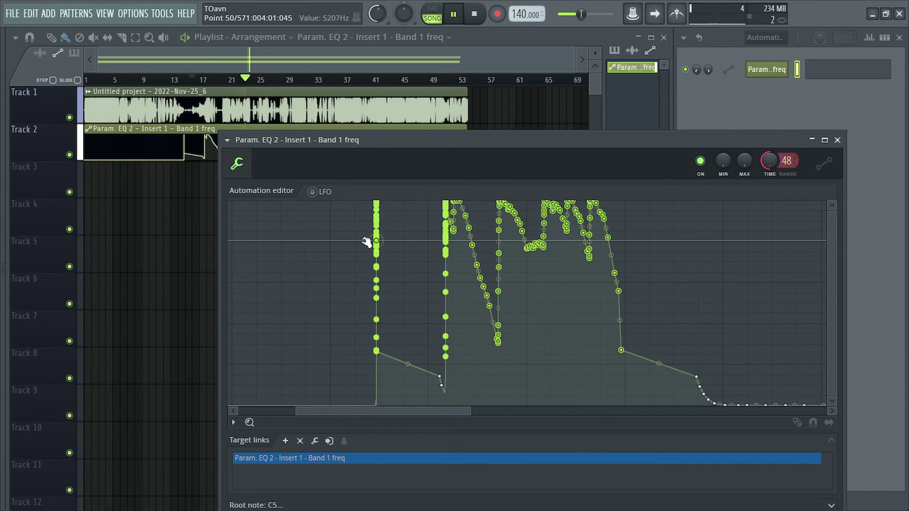
Nudge the selected points slightly later, move the automation points together towards the clip's start, and close the editor.
left_click_drag(298, 148, 358, 130)
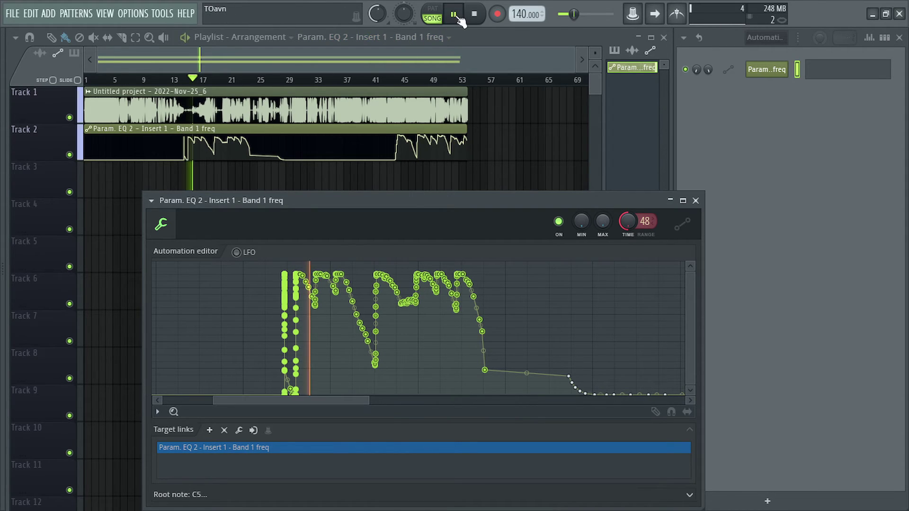
mouse_move(306, 283)
left_mouse_down()
mouse_move(323, 269)
mouse_move(321, 286)
mouse_move(324, 266)
mouse_move(290, 284)
mouse_move(284, 270)
mouse_move(296, 279)
mouse_move(344, 273)
mouse_move(314, 274)
mouse_move(305, 284)
mouse_move(321, 286)
left_mouse_up()
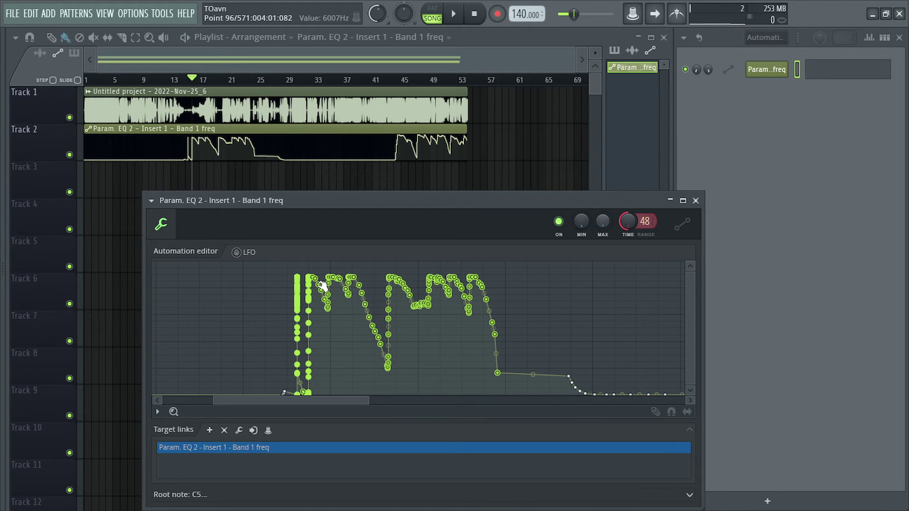
left_click_drag(322, 286, 254, 329)
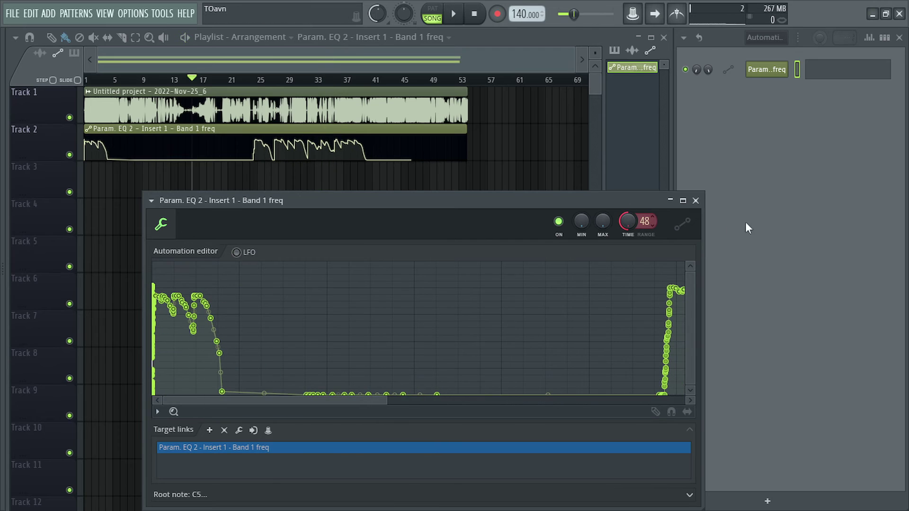
left_click(700, 202)
Reopen Fruity parametric EQ 2 from mixer Insert 1 to view its automated low-pass band, and close it.
key("F9")
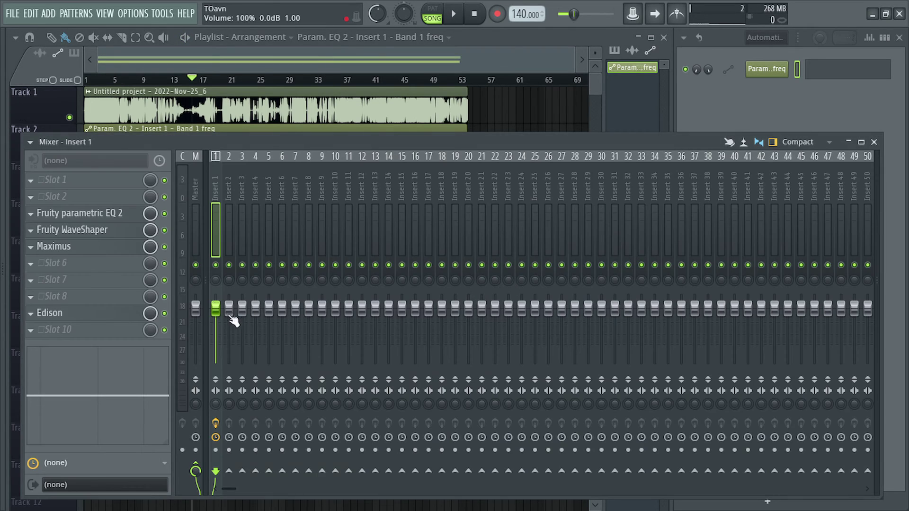
left_click(101, 214)
left_click_drag(411, 197, 421, 157)
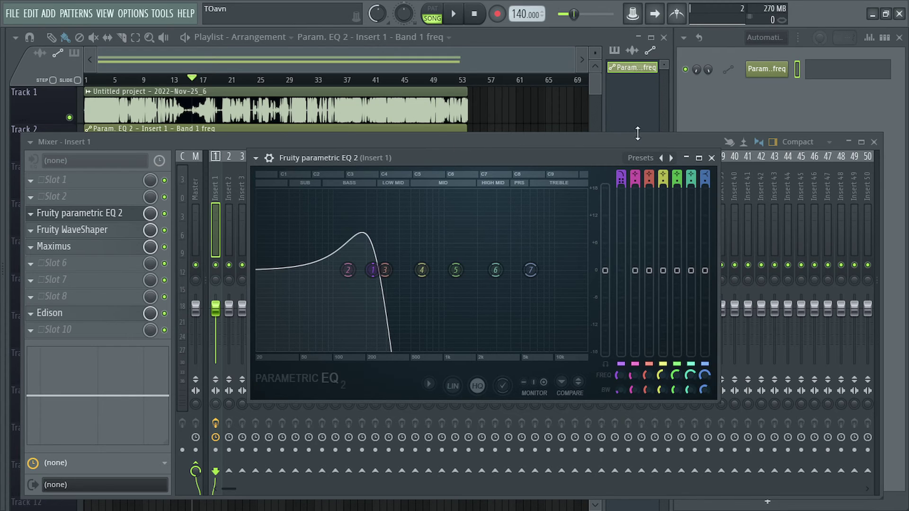
left_click_drag(619, 160, 691, 167)
left_click(783, 166)
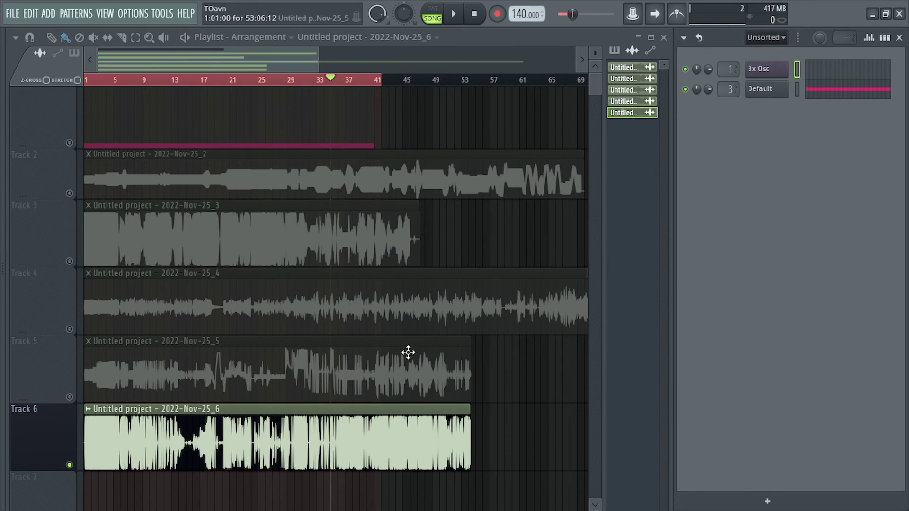
Play the resampled Nov-25_6 clip on Track 6 and look over the recorded takes in the playlist.
scroll(462, 274, "down", 2)
scroll(469, 294, "up", 1)
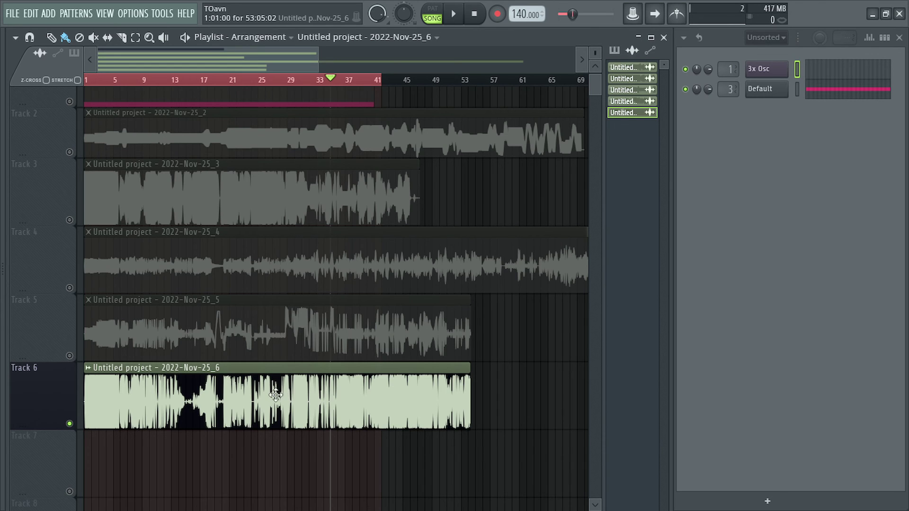
key("space")
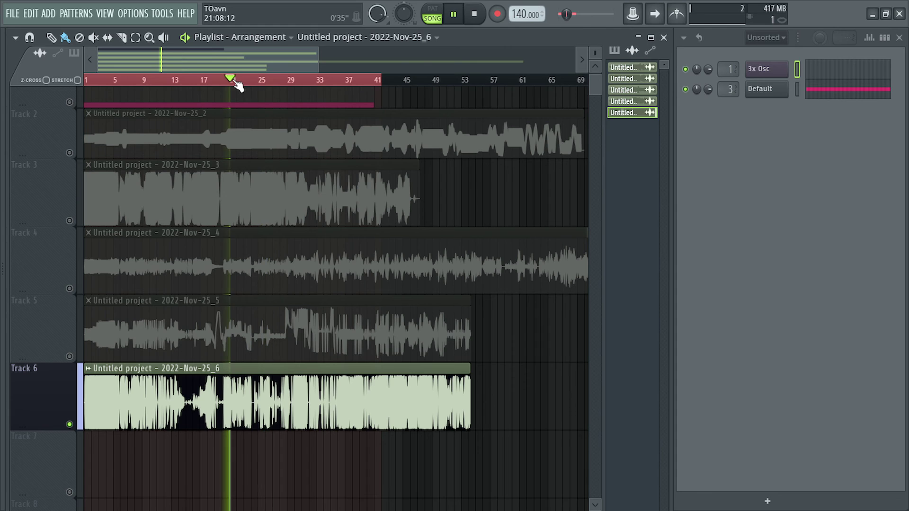
scroll(331, 340, "down", 4)
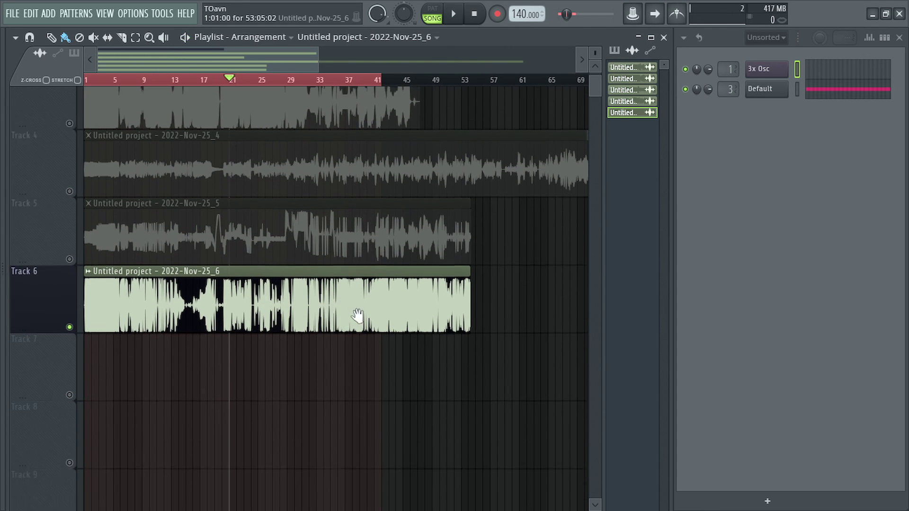
scroll(265, 326, "up", 4)
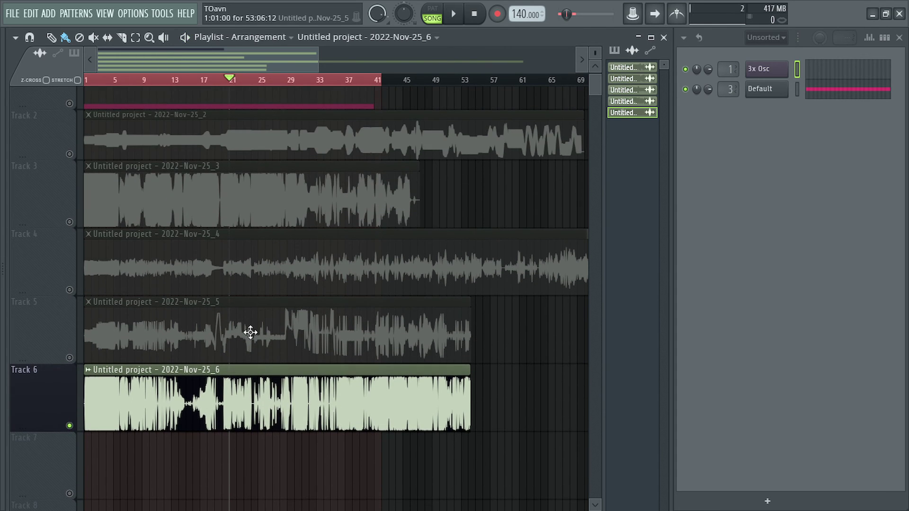